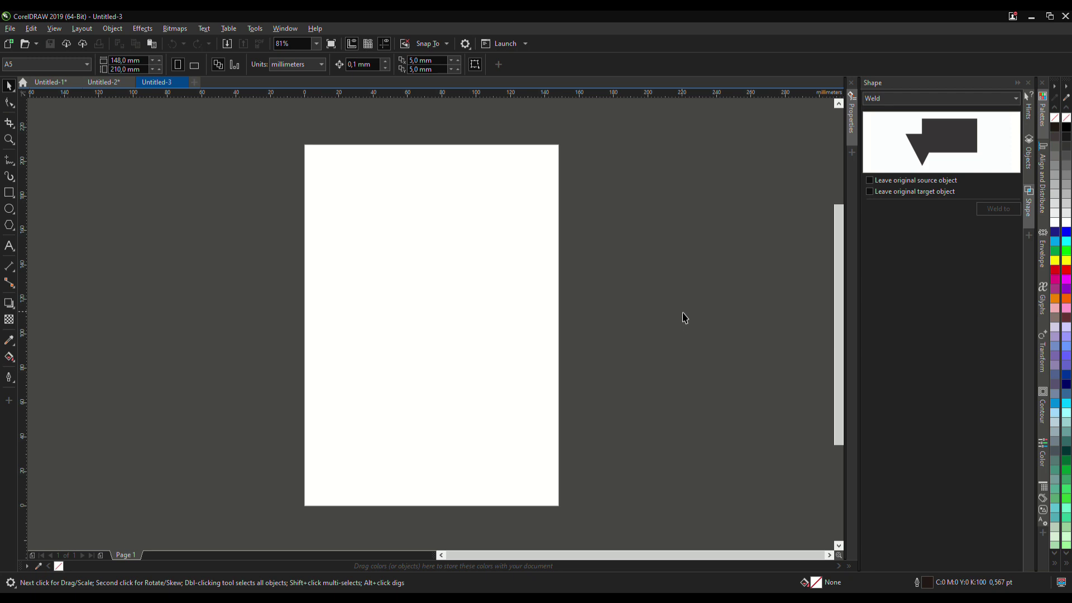
Draw a square about 77 mm wide in the upper part of the page
click(9, 194)
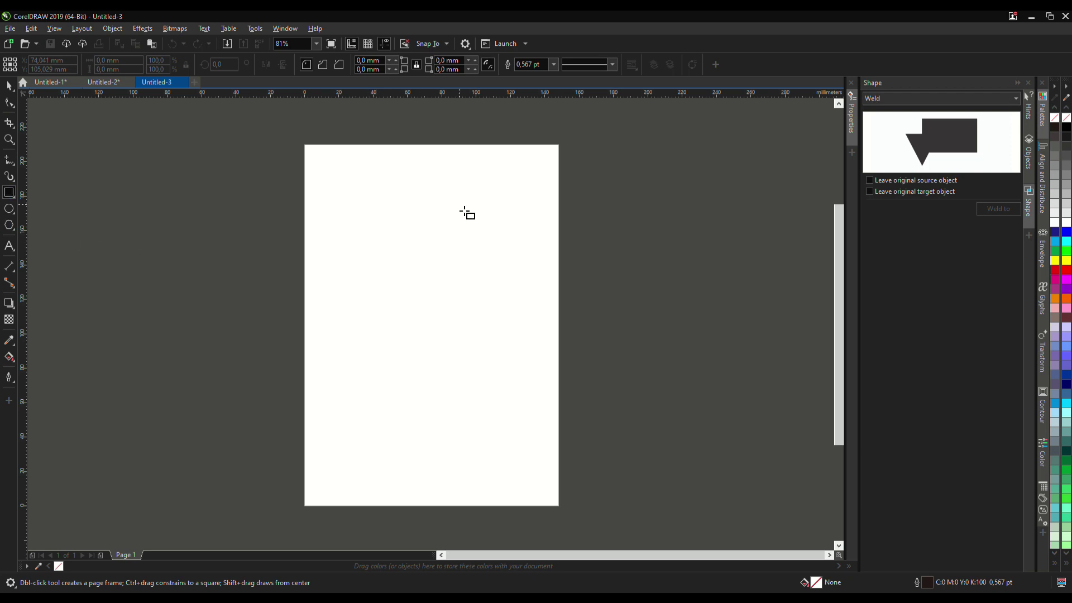
drag(408, 239, 474, 305)
click(9, 85)
scroll(372, 176, up, 3)
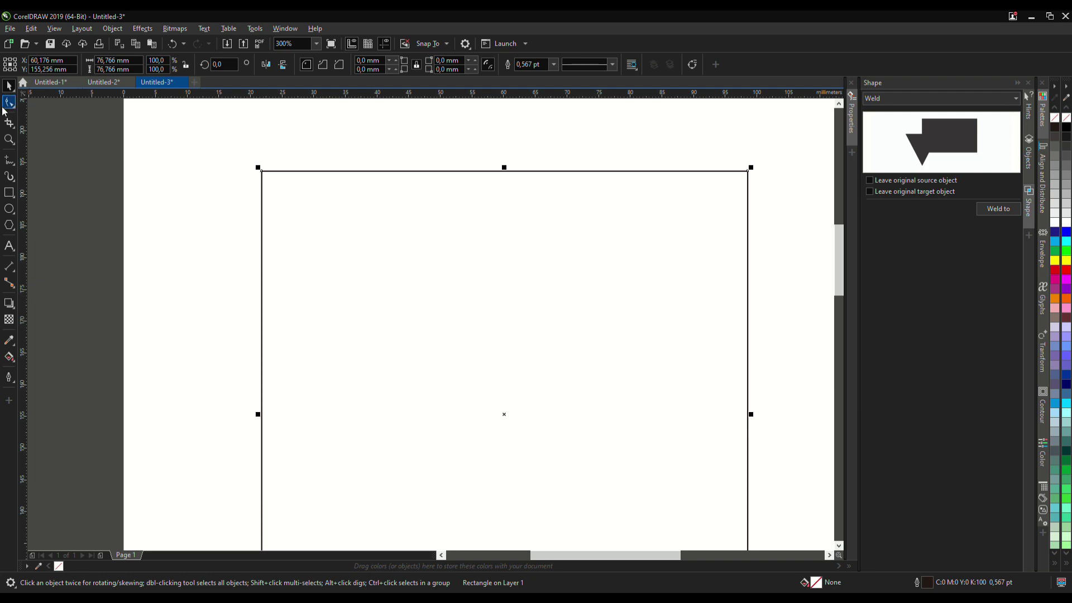
Round only the square's upper-left corner with the Shape tool, to a radius of about 3.6 mm
click(9, 102)
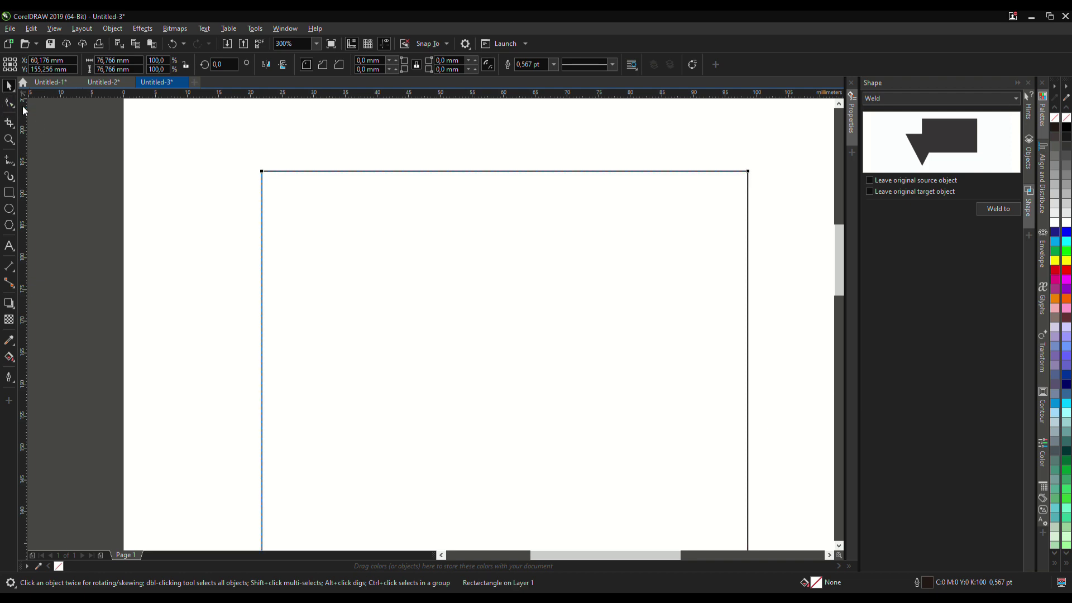
click(262, 172)
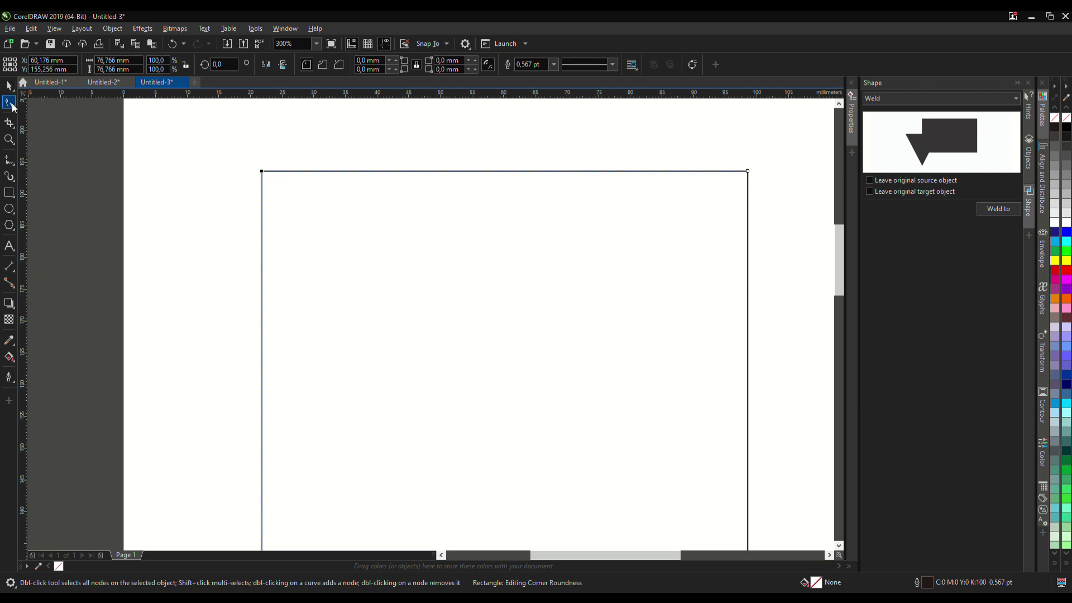
drag(262, 173, 262, 194)
scroll(677, 213, down, 2)
scroll(675, 254, up, 1)
scroll(492, 123, up, 1)
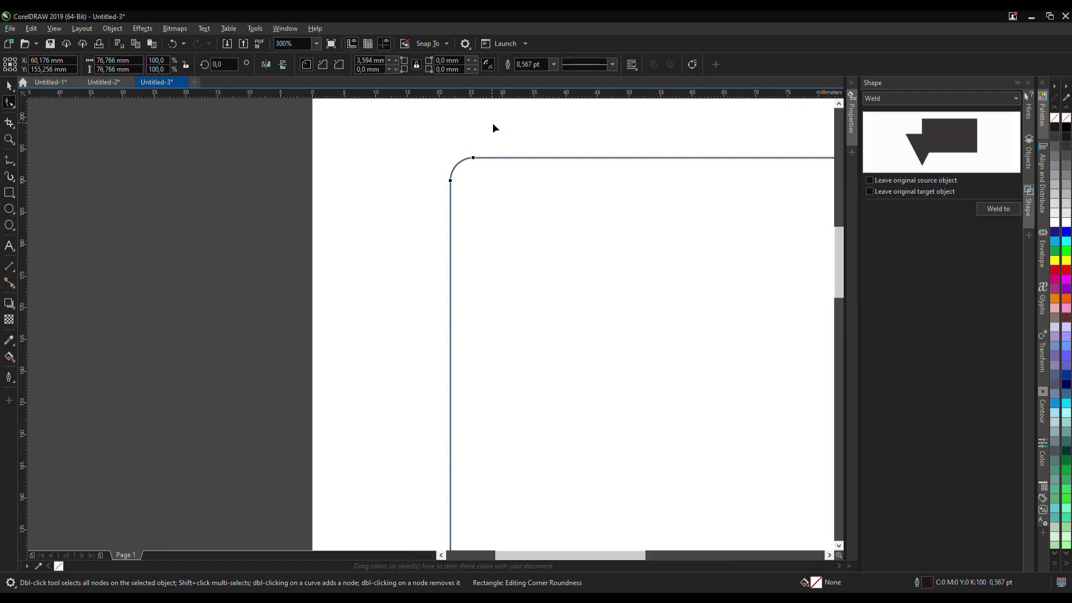
scroll(441, 171, down, 1)
scroll(511, 174, up, 1)
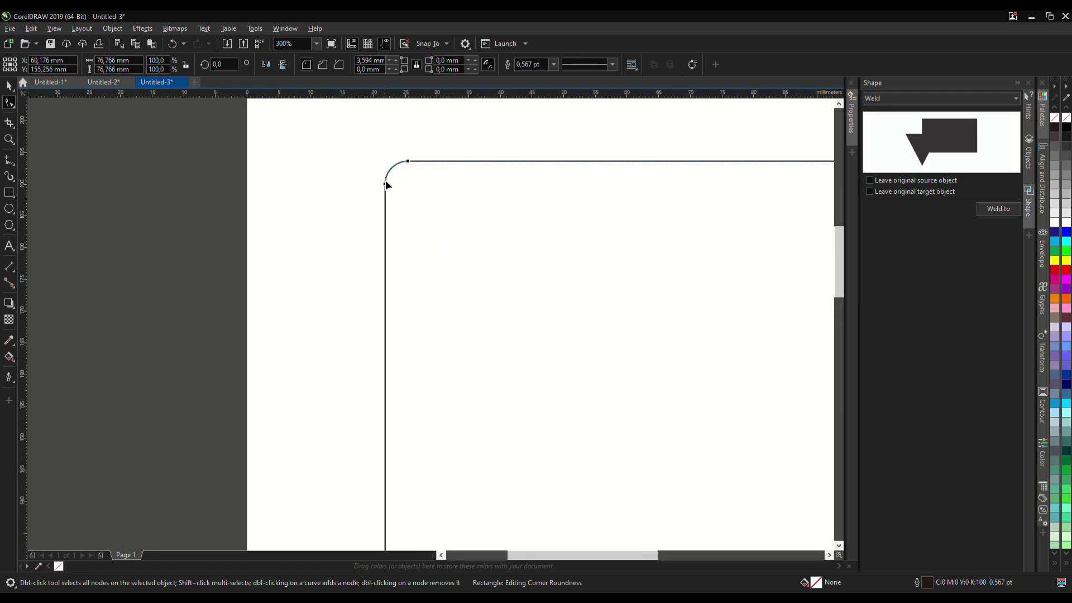
scroll(387, 185, down, 1)
scroll(500, 173, up, 1)
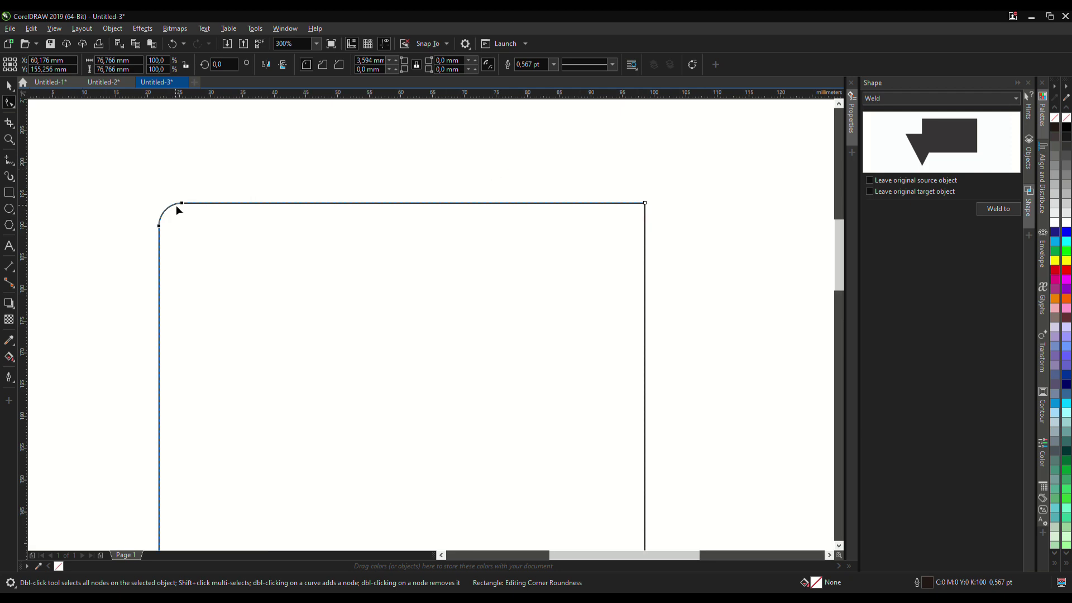
scroll(342, 232, down, 2)
scroll(387, 239, up, 1)
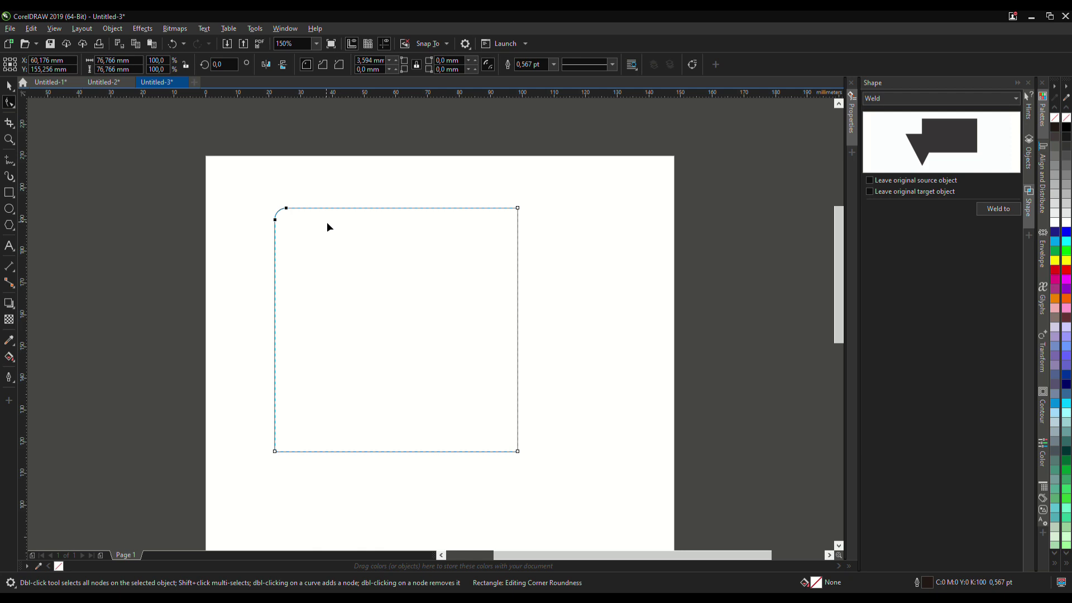
Round all four corners of the square to a radius of about 5.8 mm and deselect it
drag(287, 210, 211, 215)
drag(272, 207, 275, 230)
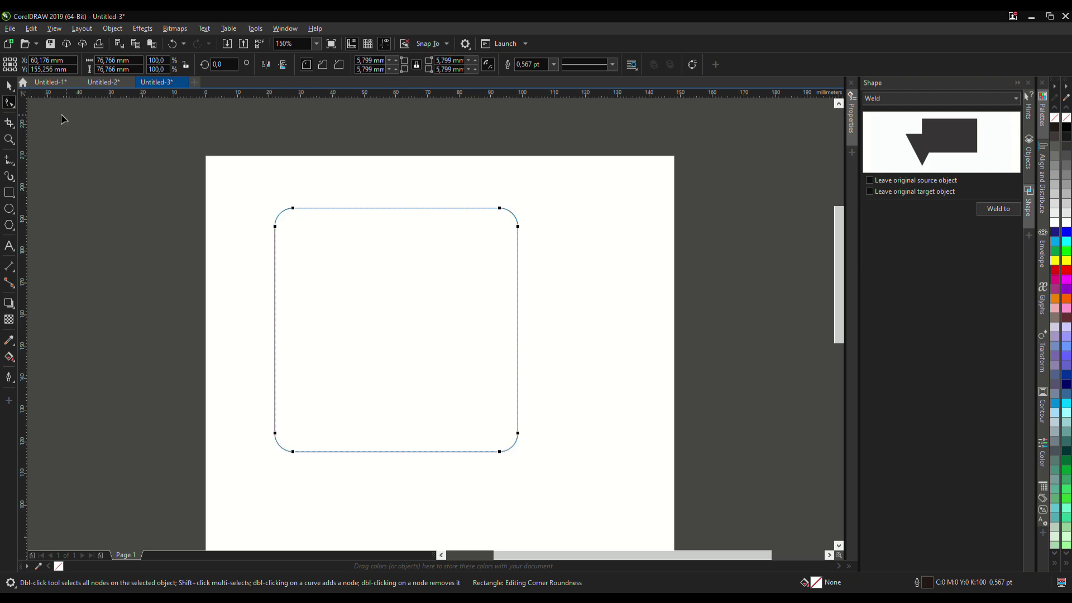
click(9, 86)
click(328, 262)
scroll(384, 260, down, 2)
scroll(394, 287, up, 1)
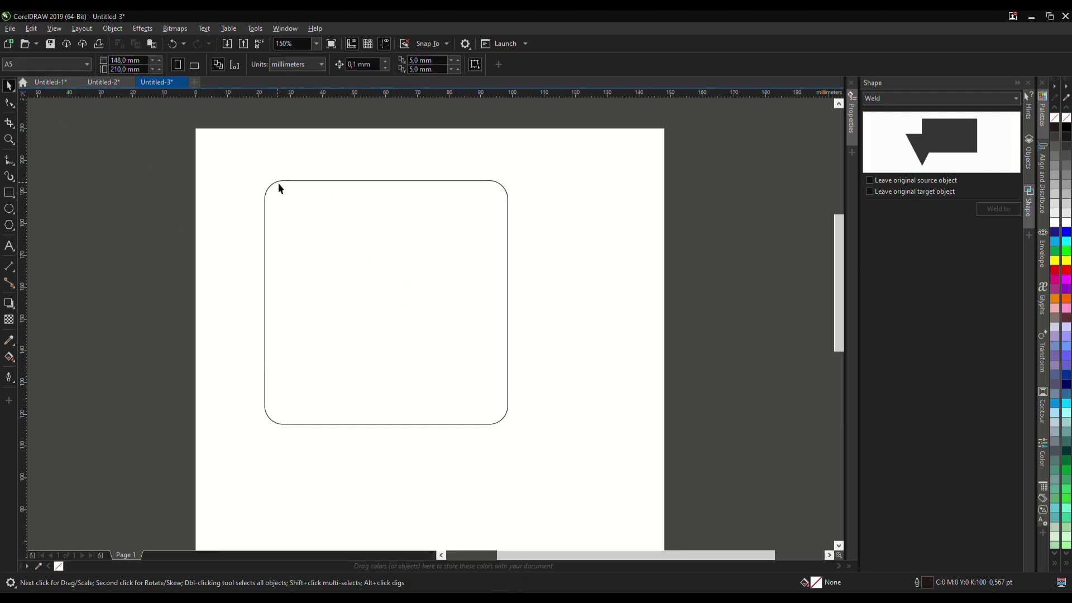
scroll(270, 185, up, 3)
scroll(282, 181, down, 3)
scroll(494, 213, up, 2)
scroll(461, 200, down, 2)
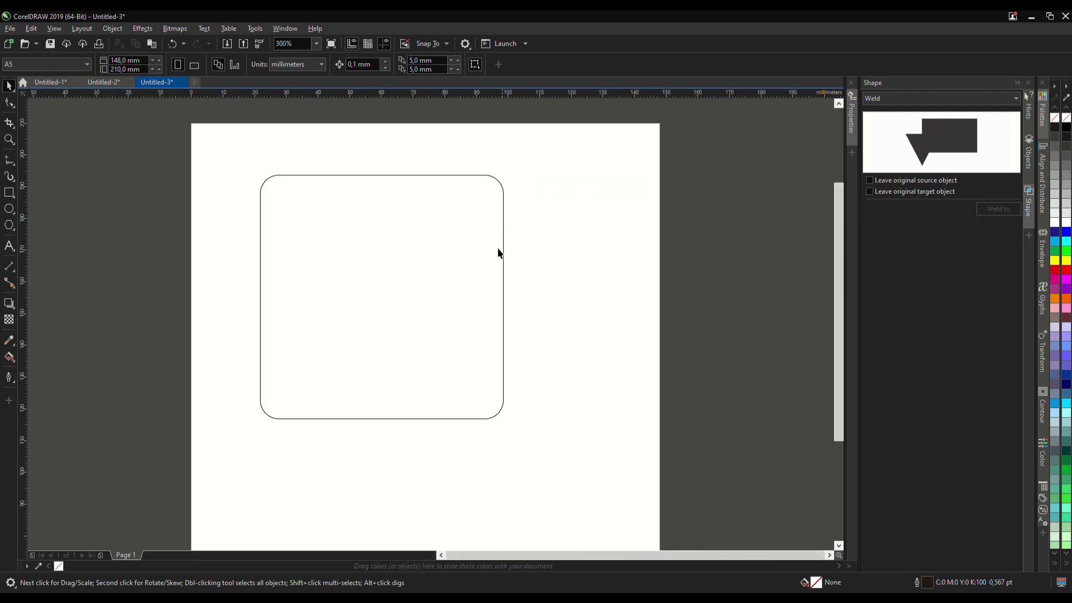
scroll(498, 250, down, 1)
scroll(462, 373, up, 1)
scroll(355, 283, down, 1)
scroll(384, 161, up, 1)
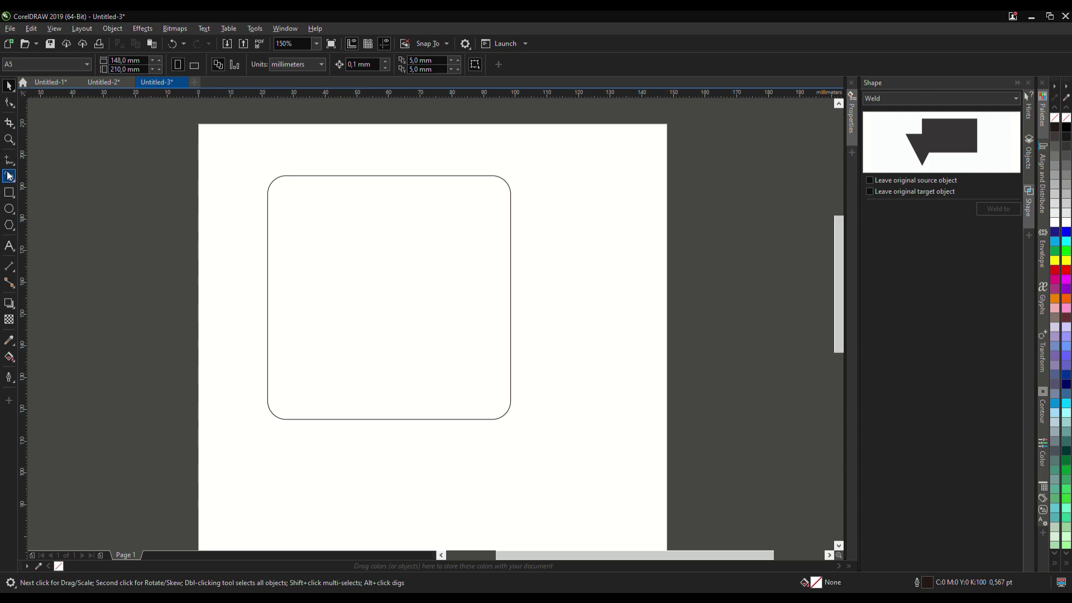
Draw a rectangle about 67 by 18 mm inside the rounded square, just below its top edge
click(9, 192)
scroll(361, 194, up, 2)
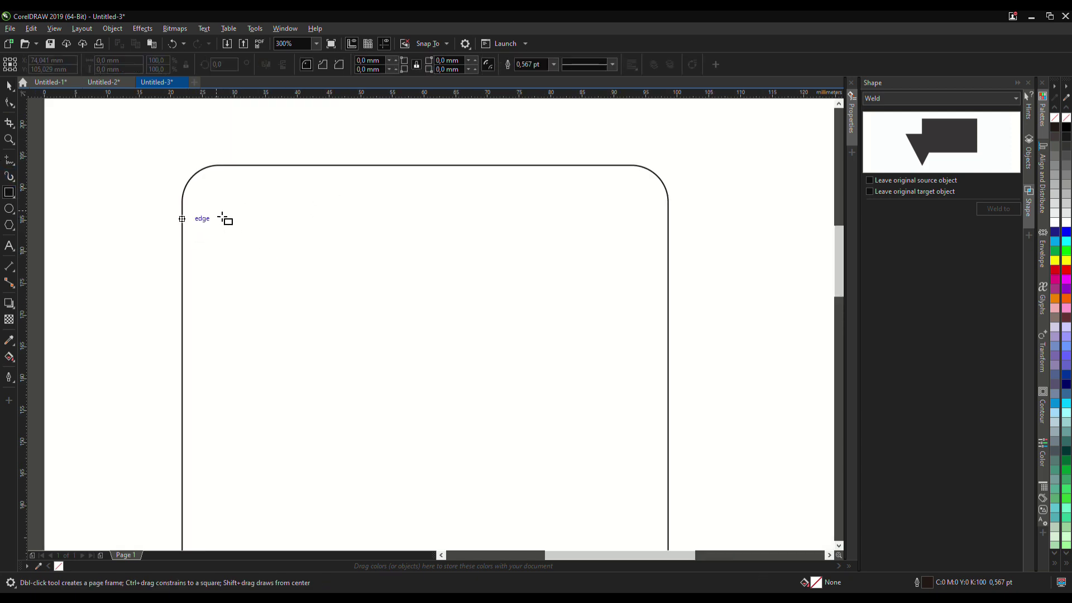
mouse_move(209, 211)
mouse_down()
mouse_move(236, 242)
mouse_move(634, 325)
mouse_up()
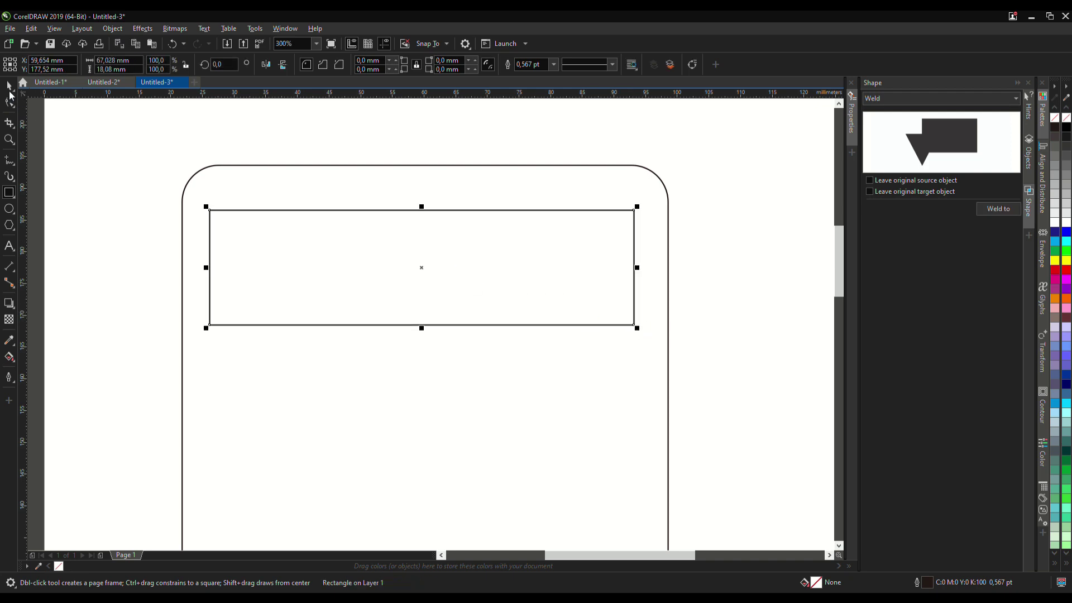
click(9, 86)
Center the inner rectangle horizontally on the rounded square and deselect both
click(335, 383)
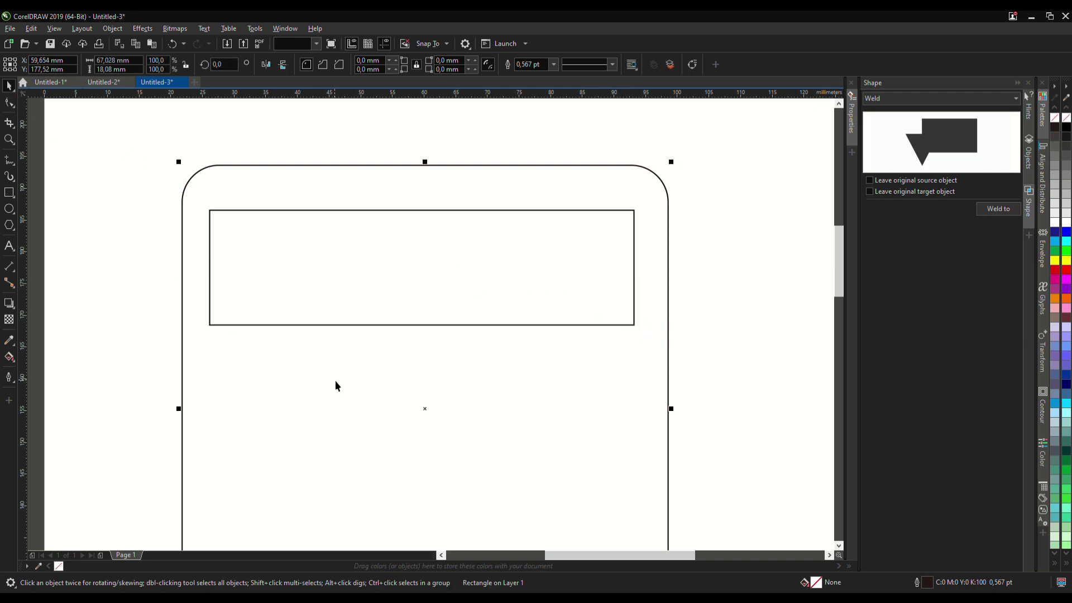
click(635, 277)
scroll(439, 248, down, 2)
scroll(433, 256, up, 2)
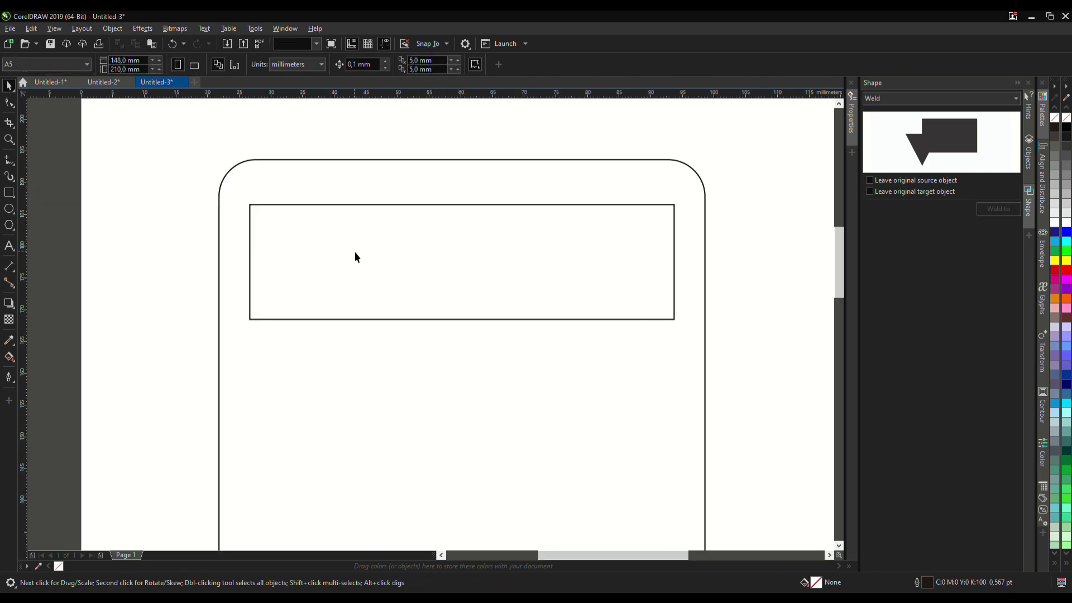
Round all four corners of the inner rectangle to a radius of about 2.9 mm
click(9, 103)
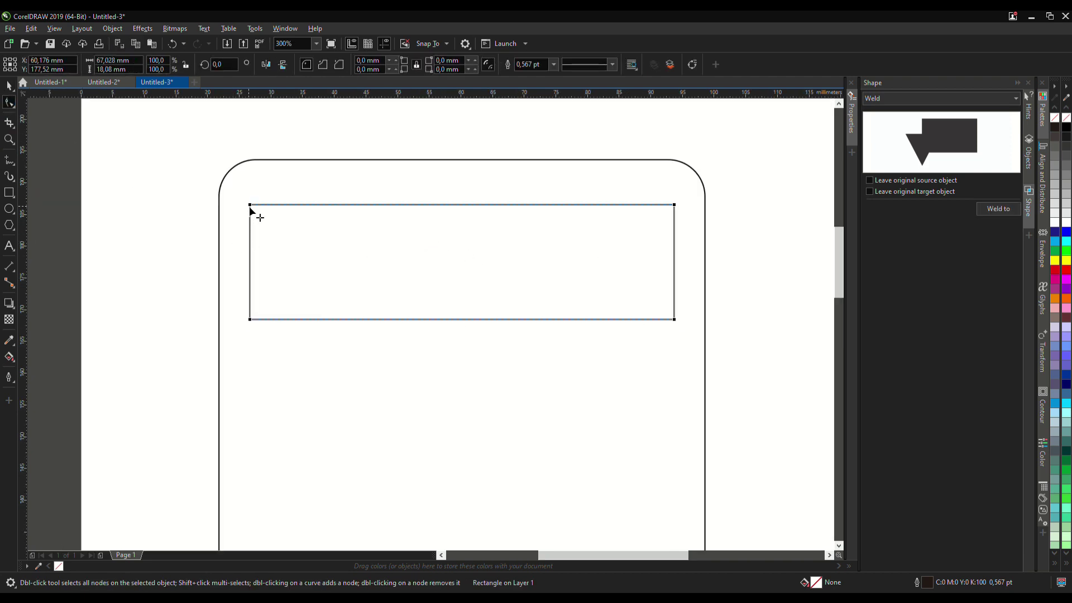
drag(250, 207, 256, 222)
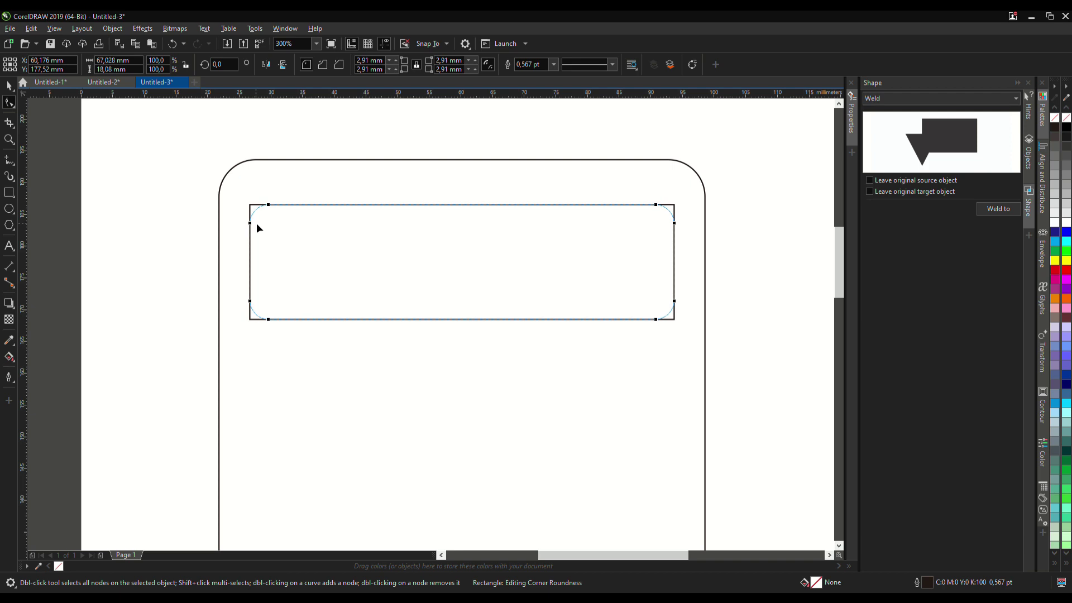
click(9, 86)
click(91, 229)
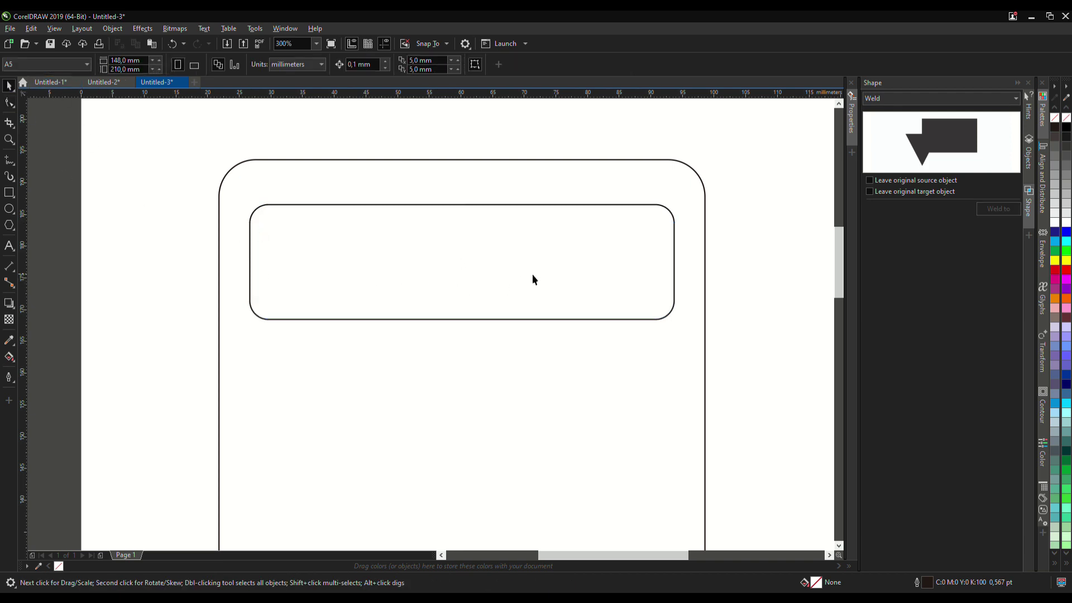
Draw a circle about 7.6 mm in diameter inside the left end of the inner rounded rectangle
click(9, 208)
scroll(385, 272, up, 2)
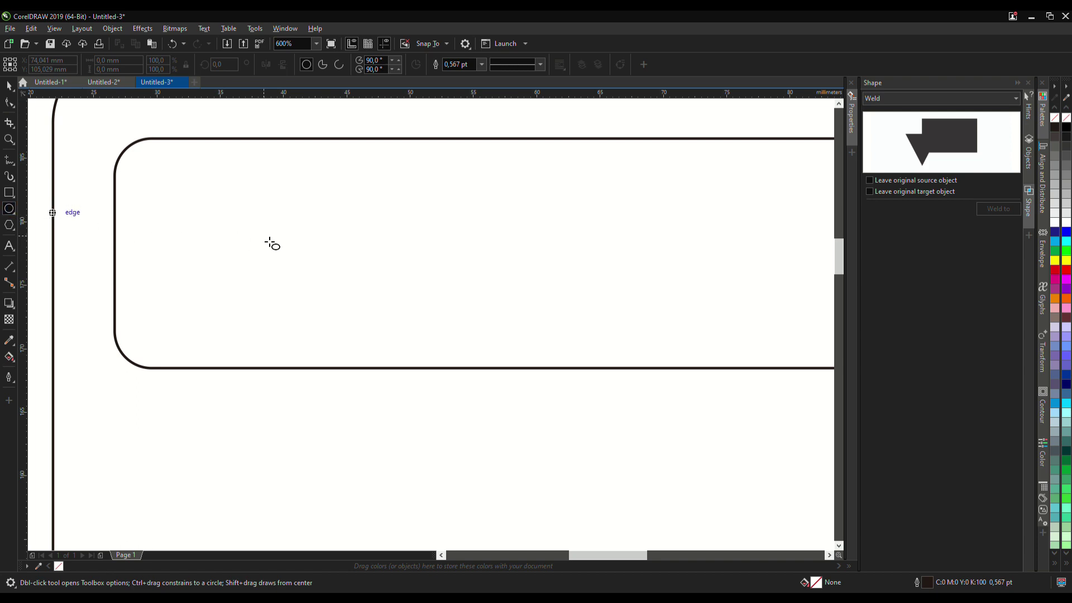
drag(264, 236, 315, 287)
click(8, 87)
scroll(261, 254, down, 2)
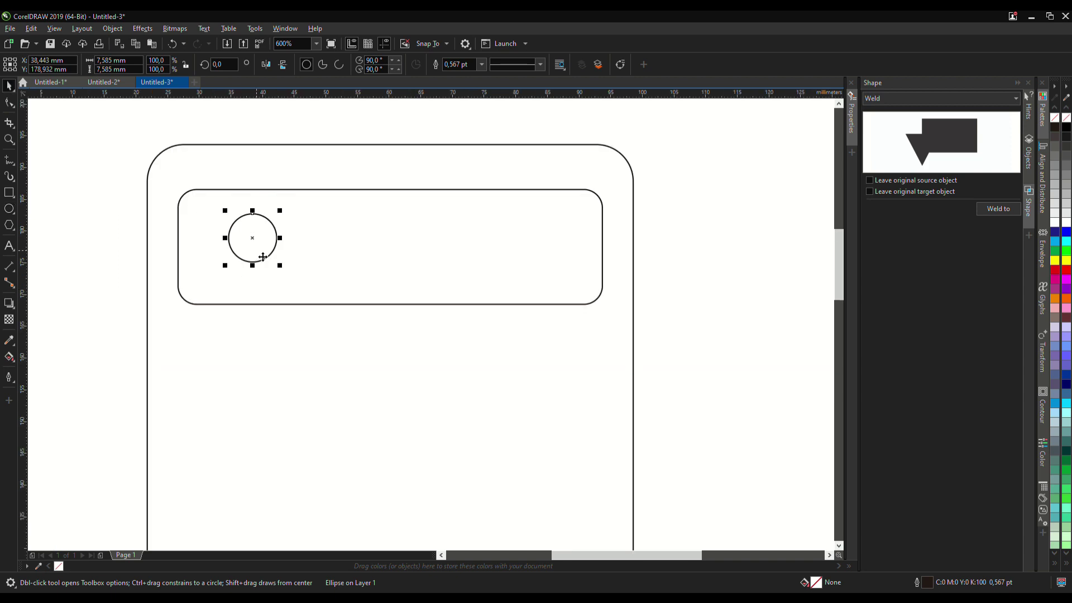
Duplicate the circle to the right end of the inner rounded rectangle
click(602, 259)
scroll(263, 206, up, 1)
drag(264, 284, 549, 315)
right_click(549, 315)
Weld the two circles into one object and center it horizontally on the inner rounded rectangle
shift+click(263, 299)
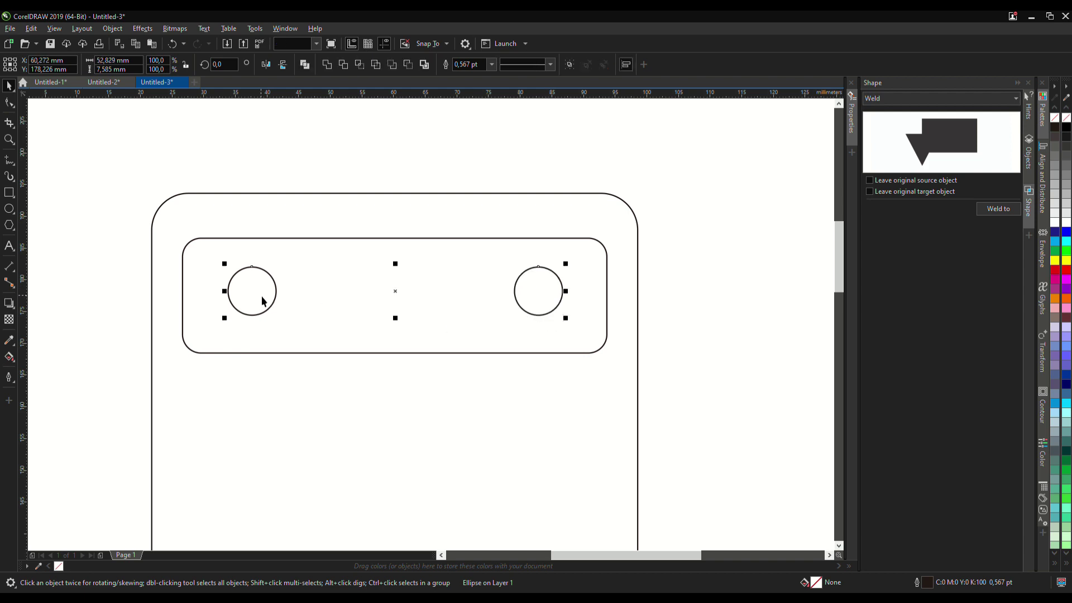
click(327, 64)
shift+click(462, 347)
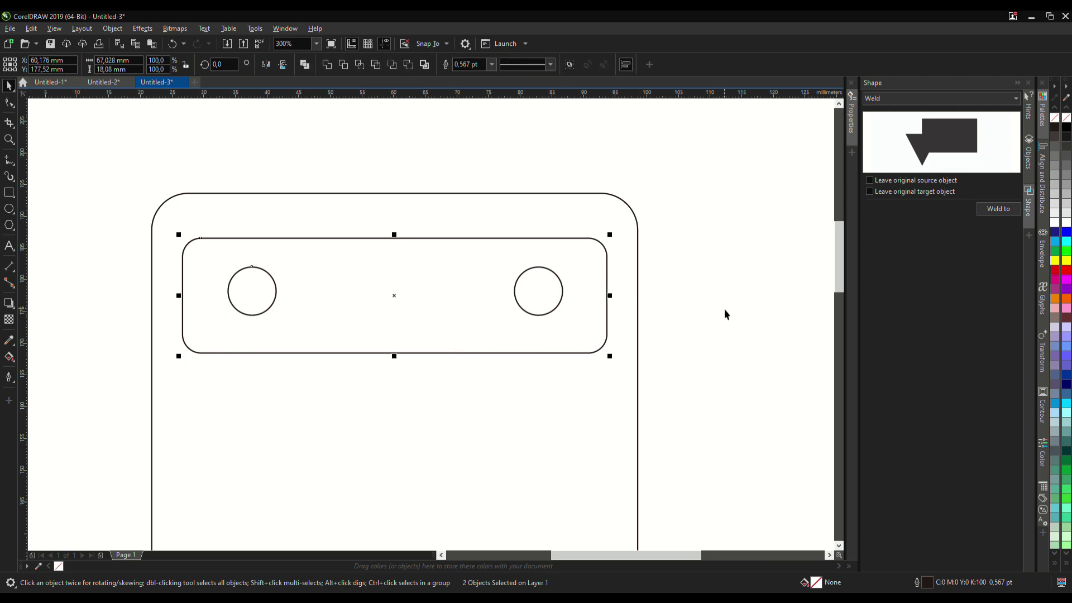
key(c)
click(631, 325)
Draw a narrow vertical rectangle about 8.3 by 65 mm as a leg overlapping the large rounded square's bottom edge near its left corner
scroll(295, 255, down, 1)
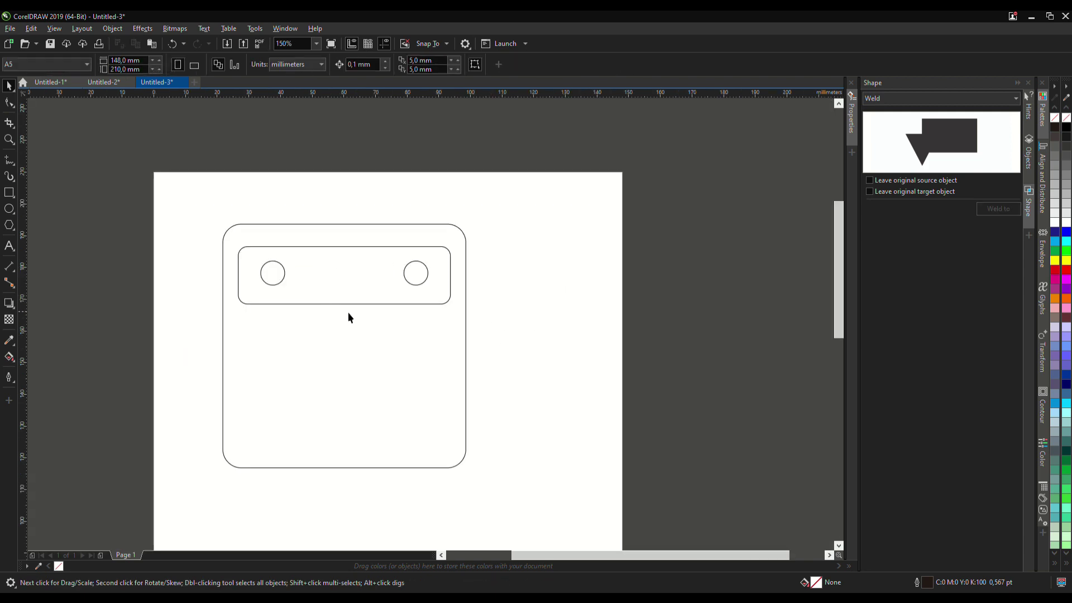
scroll(335, 329, down, 2)
scroll(333, 393, up, 2)
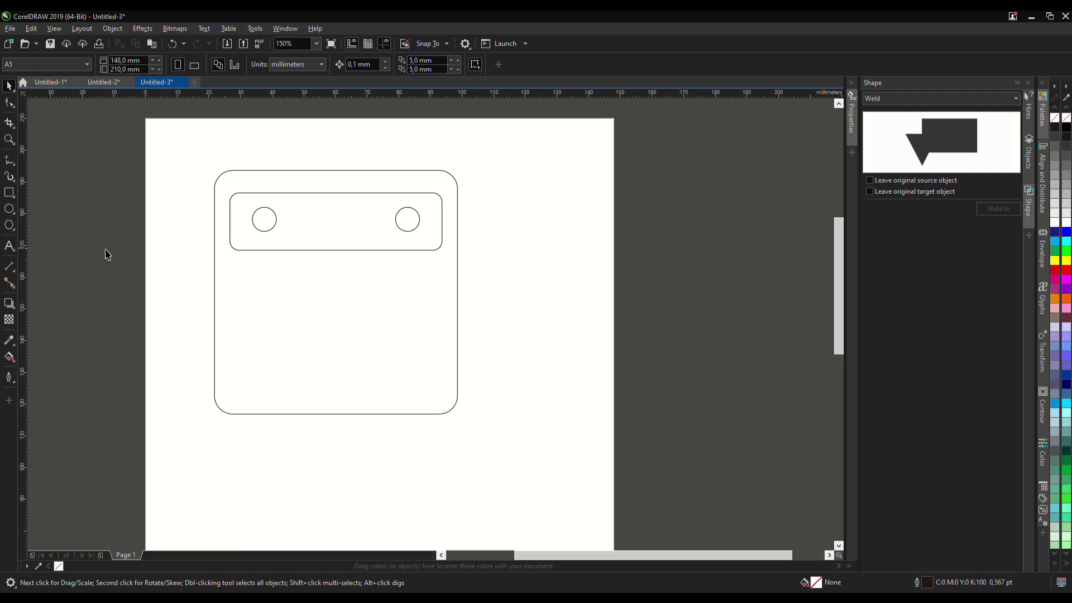
scroll(421, 230, down, 2)
scroll(402, 370, up, 2)
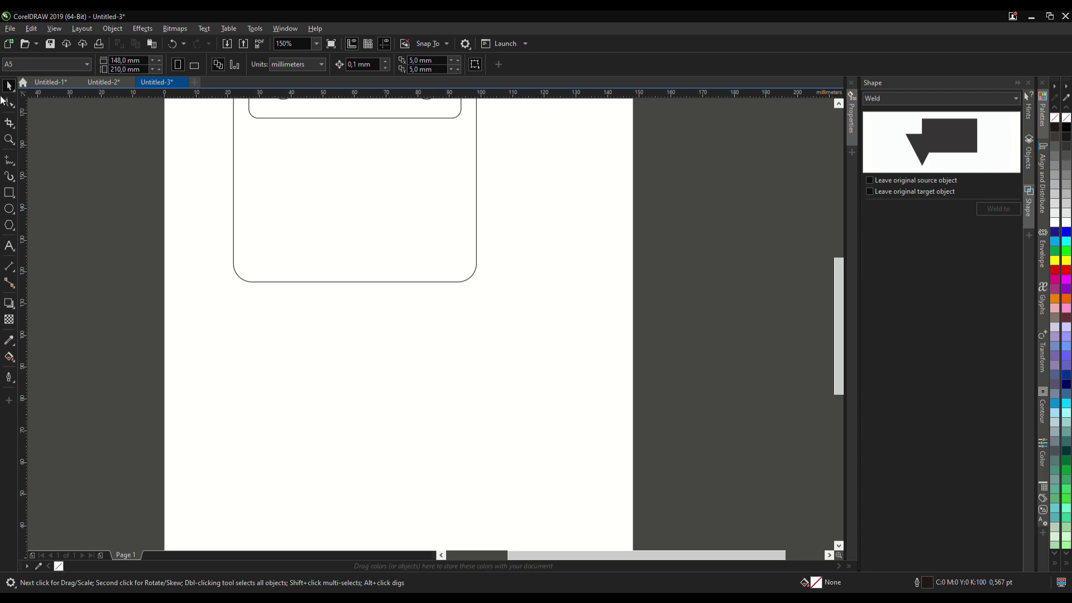
click(9, 192)
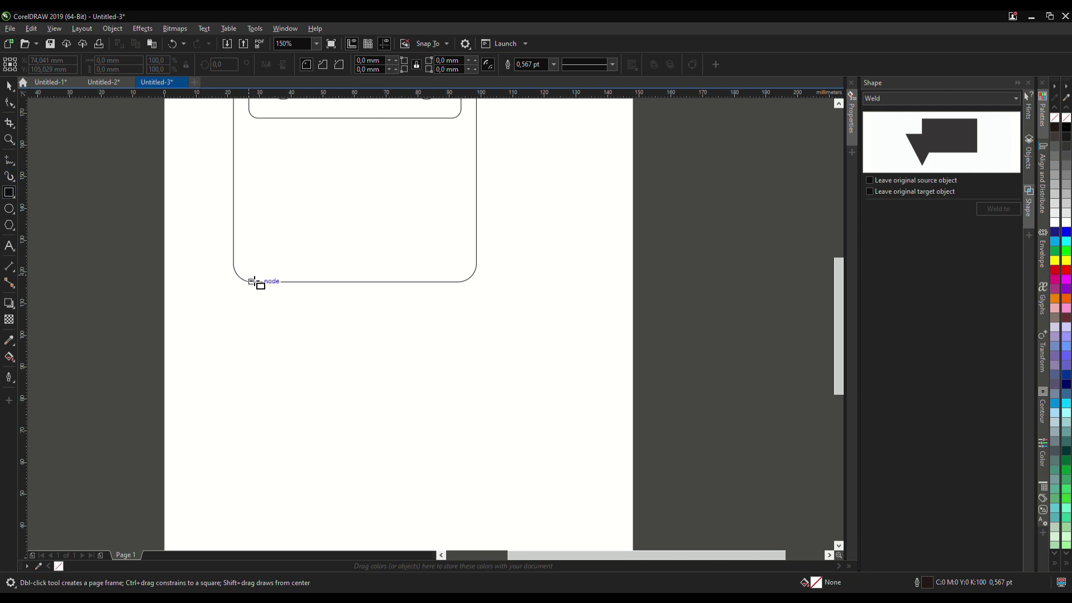
drag(252, 281, 290, 385)
scroll(287, 337, down, 2)
scroll(287, 271, up, 4)
scroll(291, 234, down, 2)
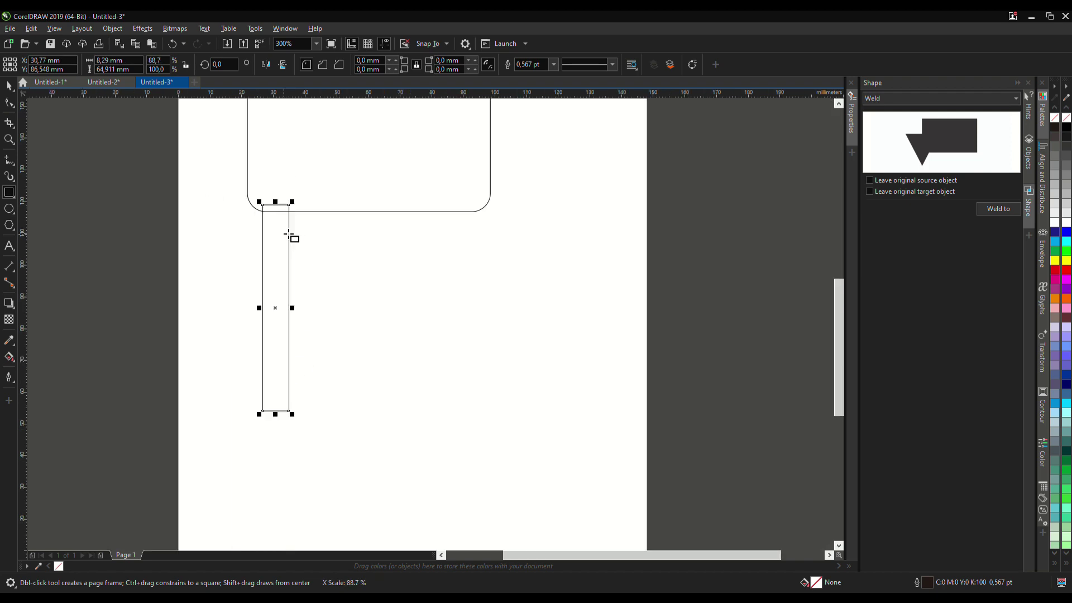
scroll(282, 277, up, 2)
Round the leg's corners fully to a radius of about 4.1 mm so both ends are semicircular
click(9, 102)
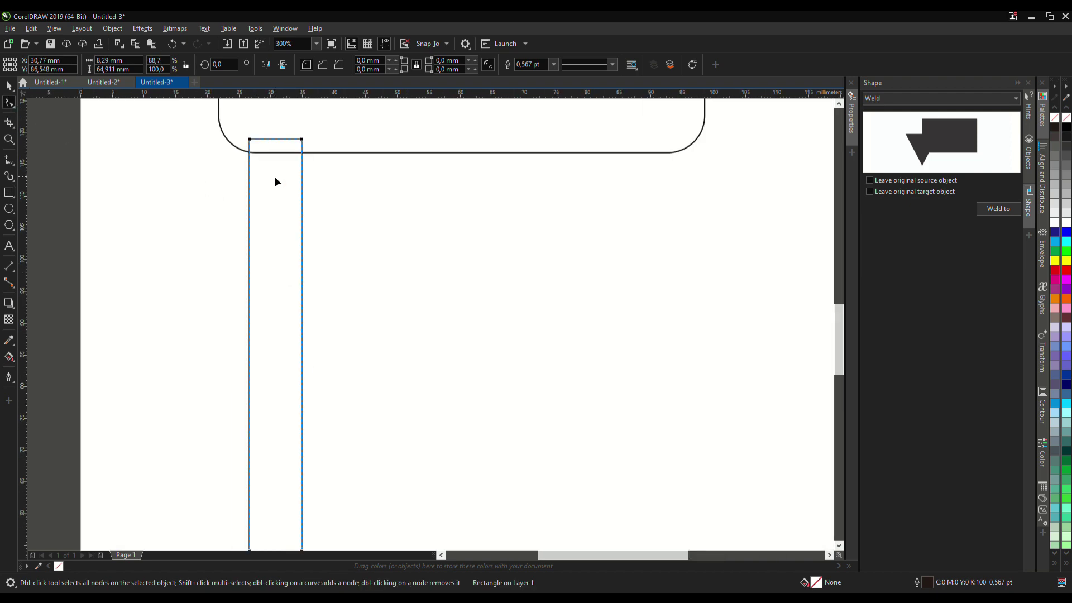
drag(250, 143, 255, 168)
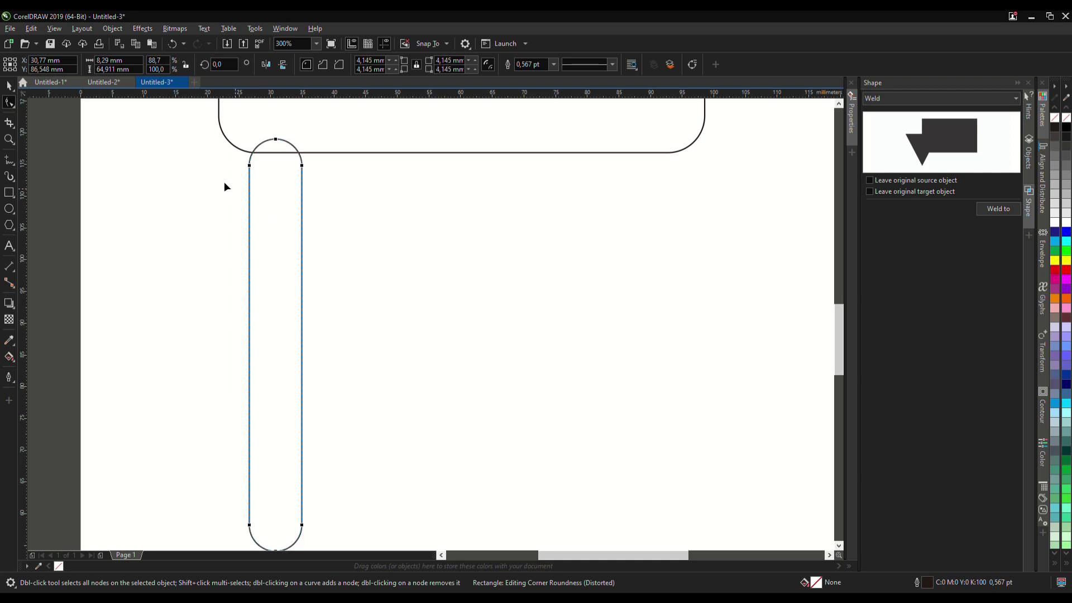
click(9, 86)
Move the leg straight up about 5 mm so it overlaps the large rounded square further, and deselect it
scroll(223, 201, down, 1)
scroll(244, 208, up, 1)
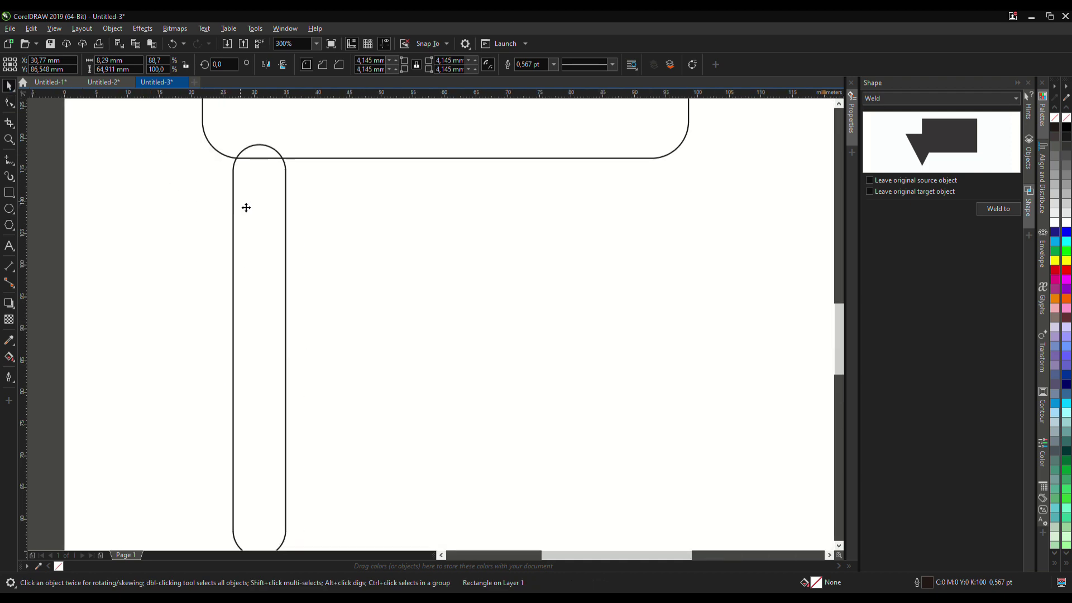
scroll(263, 185, down, 2)
scroll(271, 199, down, 1)
click(257, 165)
scroll(262, 167, up, 3)
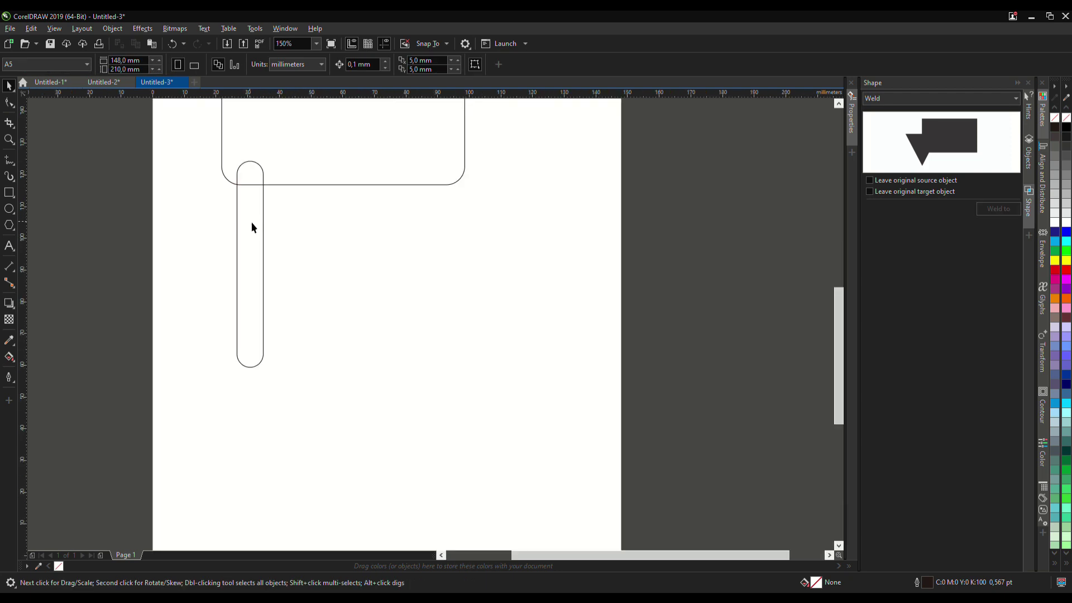
Duplicate the leg horizontally to the right side of the large rounded square, at the same height
drag(252, 221, 437, 250)
click(476, 248)
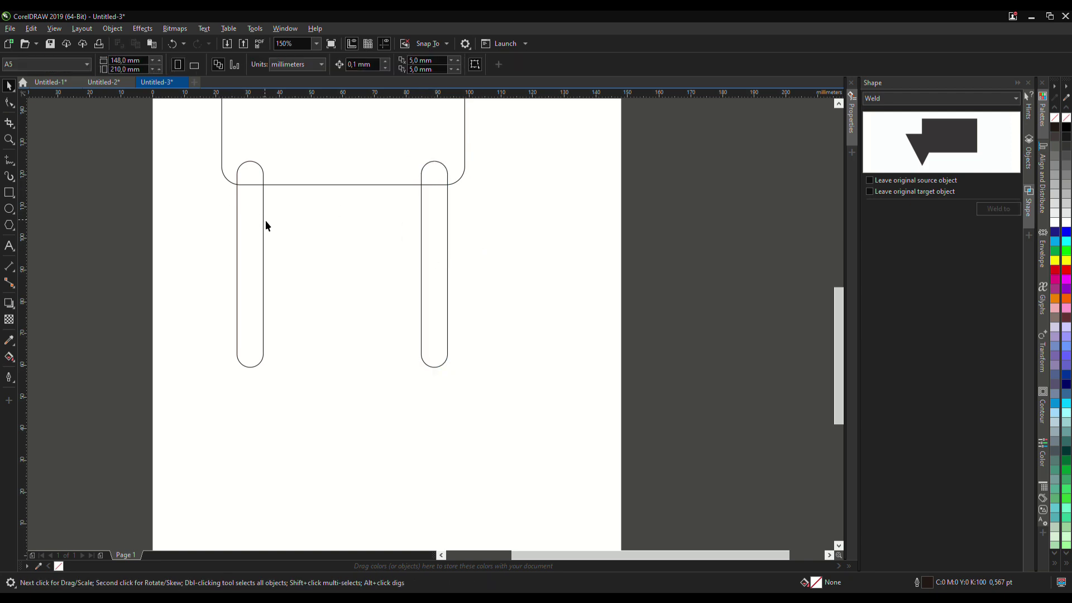
scroll(431, 232, down, 2)
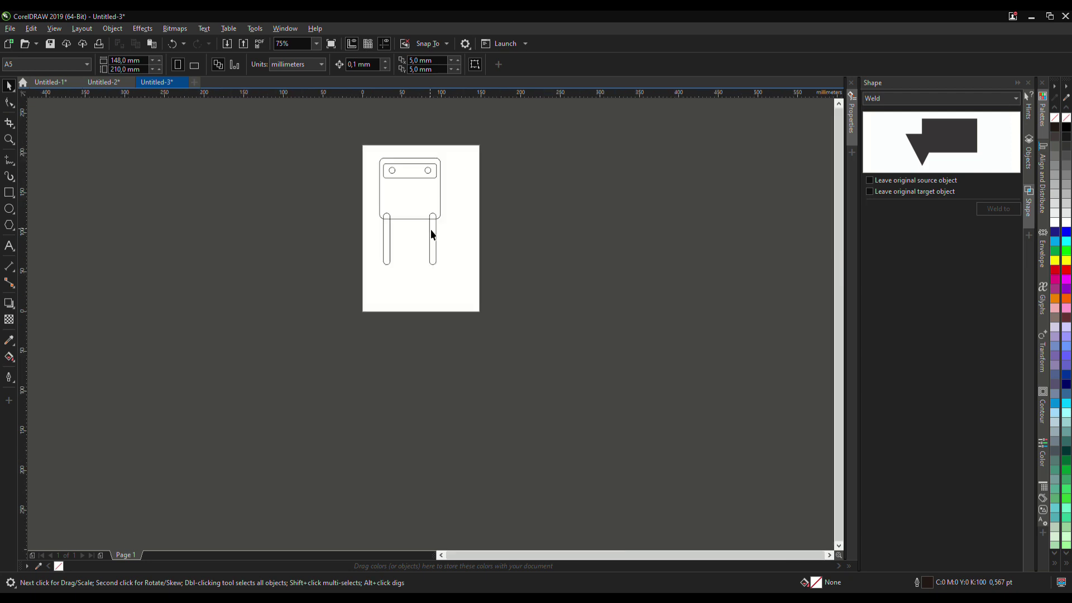
scroll(431, 224, up, 1)
scroll(427, 217, up, 1)
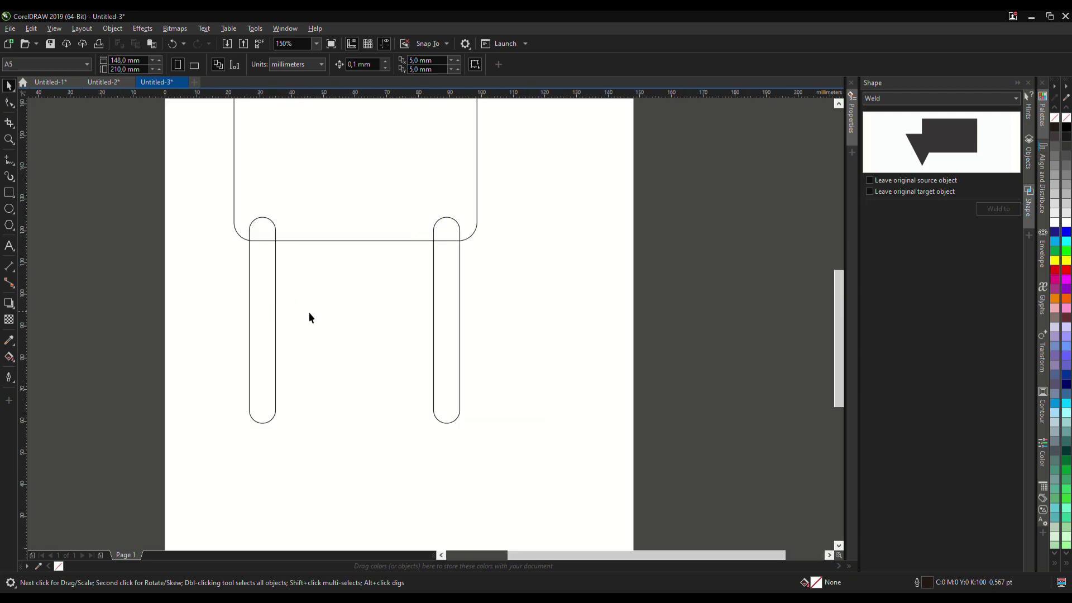
Duplicate the leg twice horizontally to place two inner legs between the outer ones, at the same height
drag(260, 316, 391, 326)
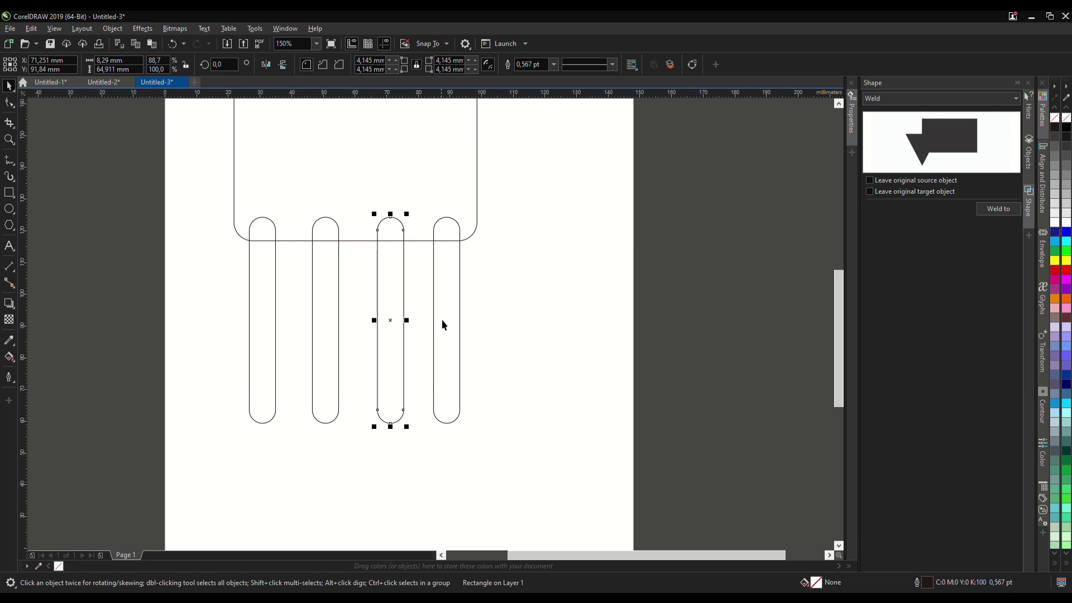
scroll(508, 309, down, 5)
scroll(481, 311, up, 8)
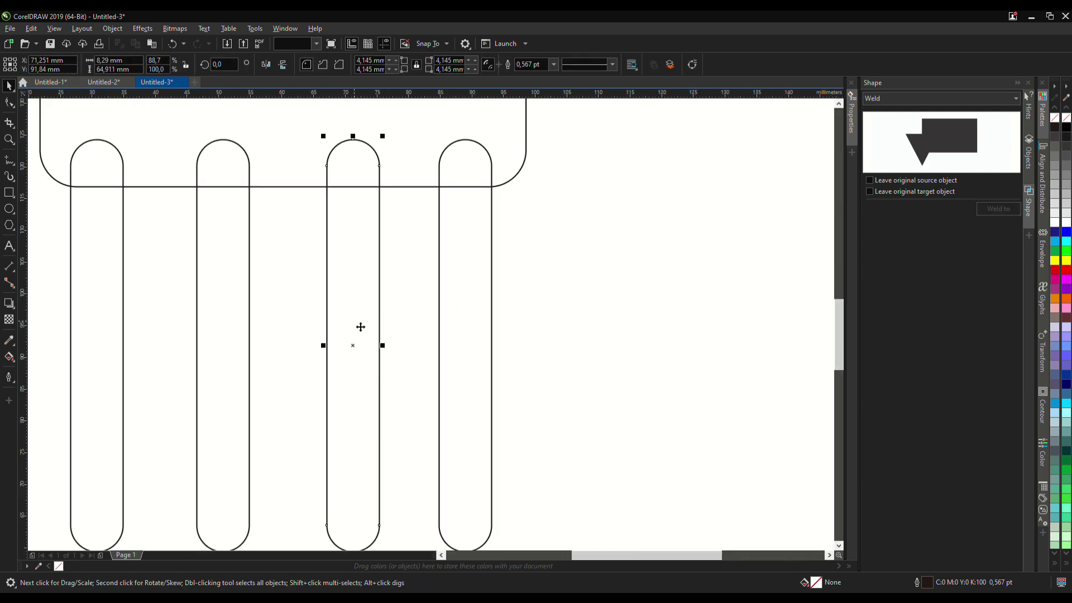
Lengthen the two inner legs downward together to about 107 mm by moving their bottom nodes with the Shape tool
shift+click(241, 305)
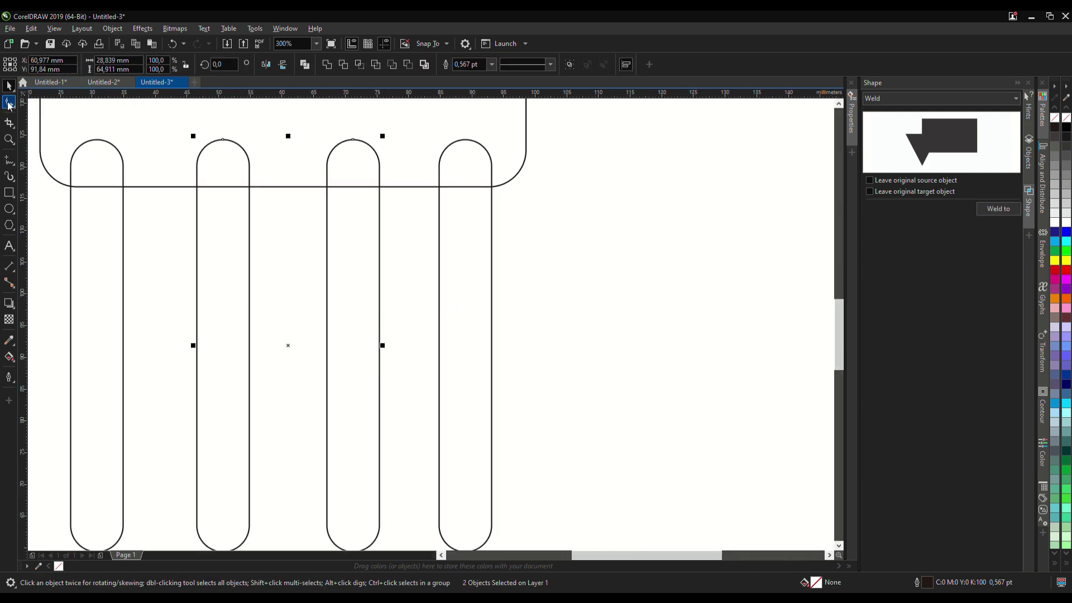
click(9, 102)
scroll(242, 172, down, 1)
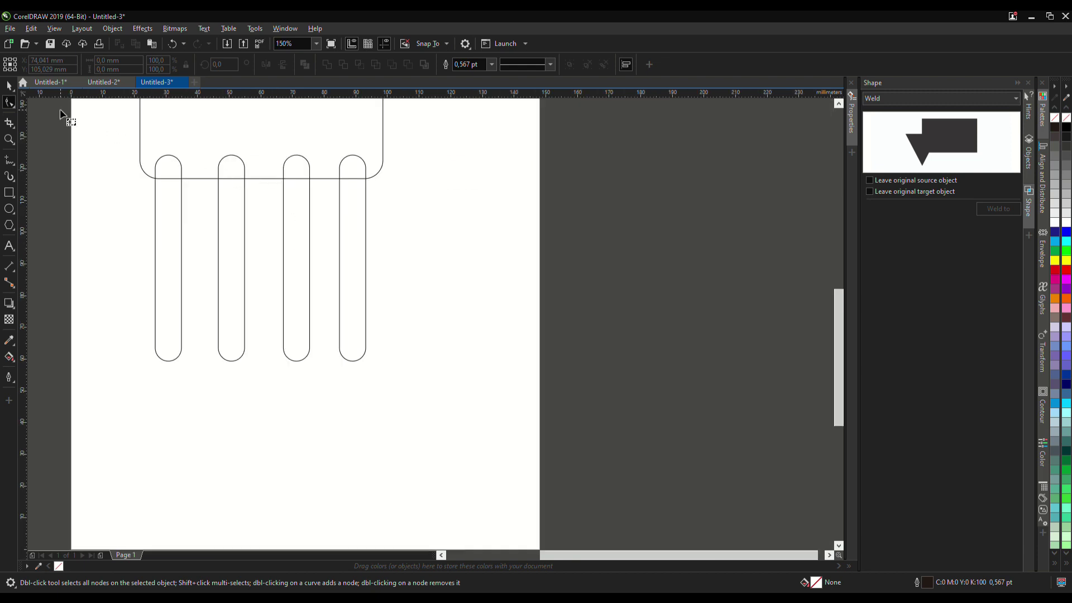
click(9, 85)
click(284, 234)
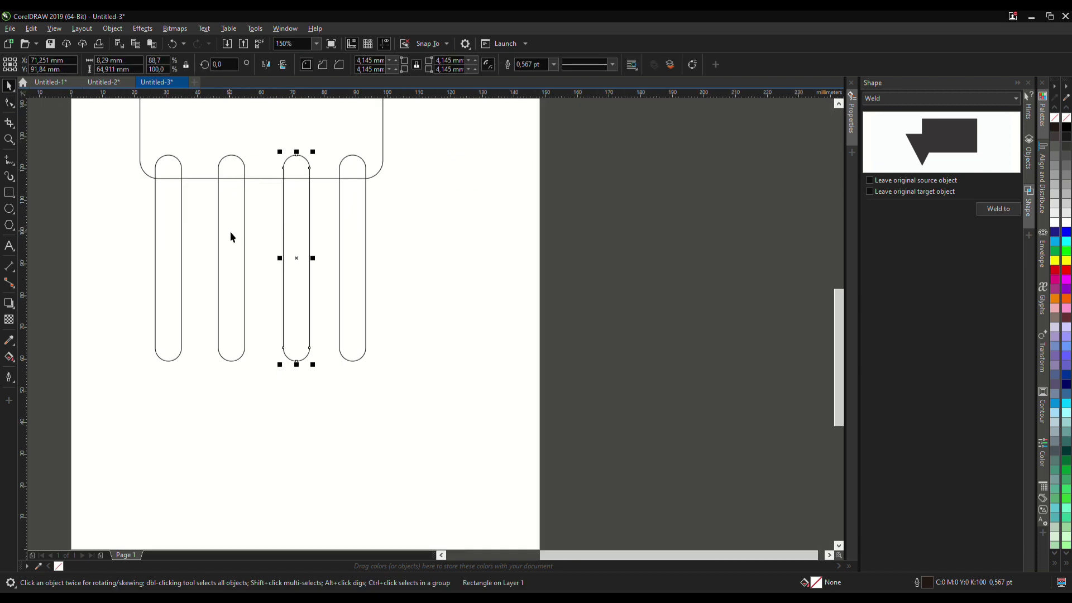
shift+click(229, 232)
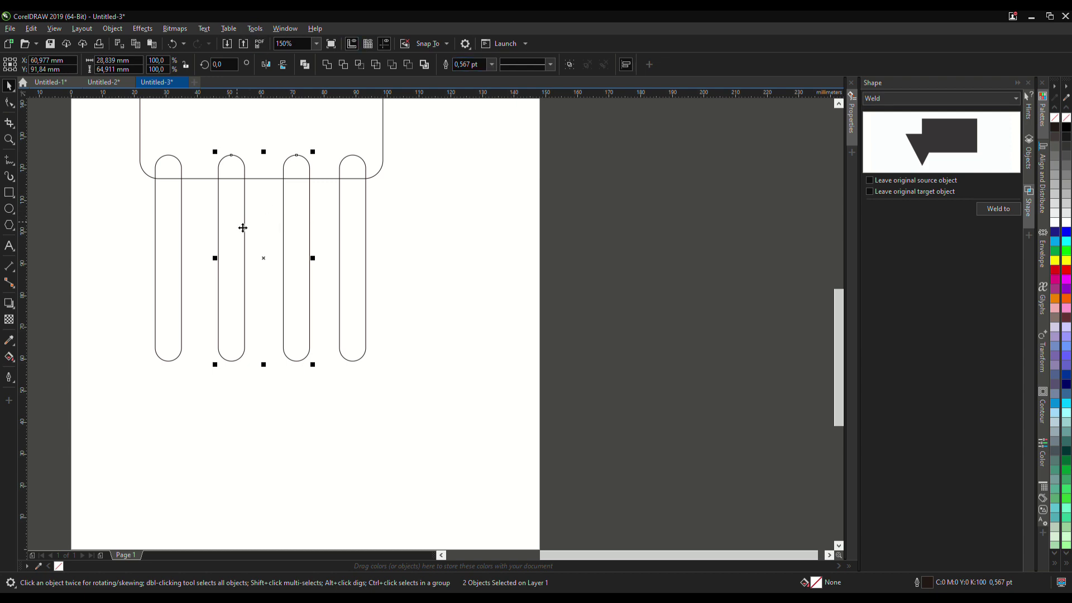
click(243, 228)
key(F10)
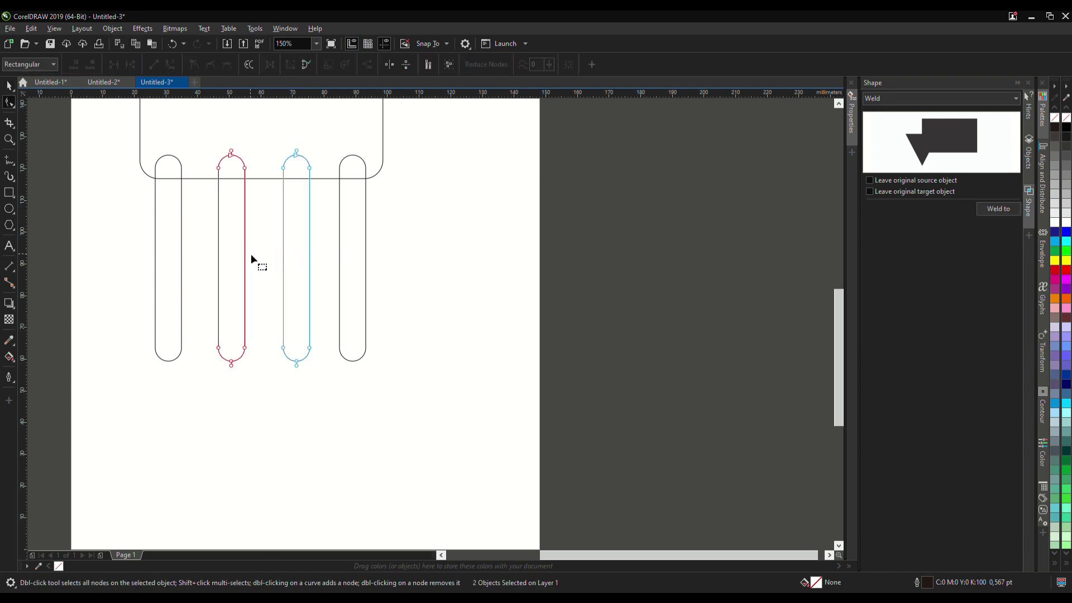
drag(198, 309, 339, 390)
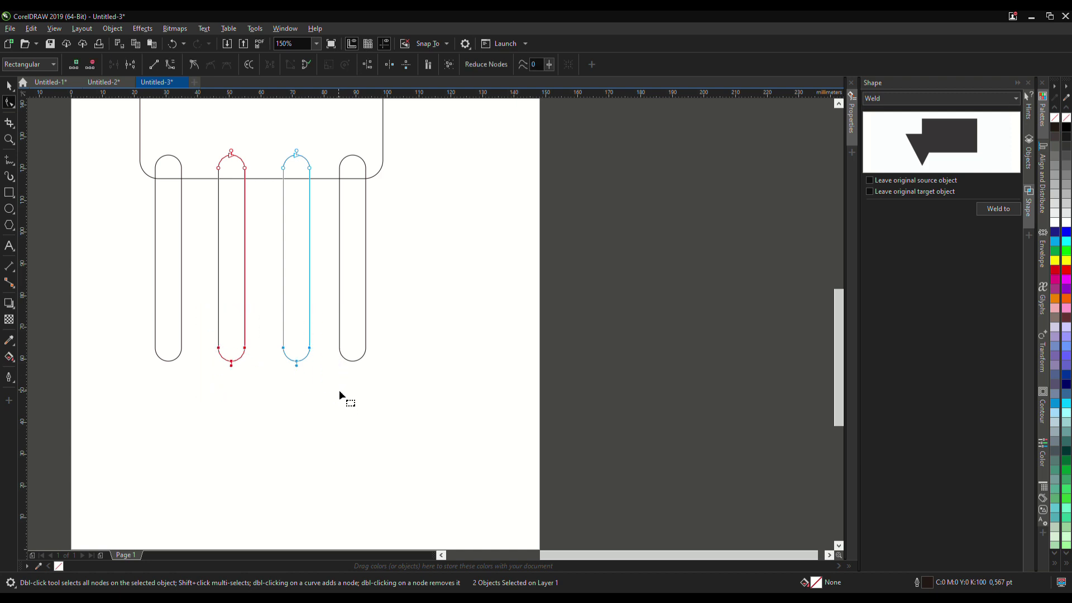
scroll(246, 369, down, 2)
scroll(243, 317, up, 6)
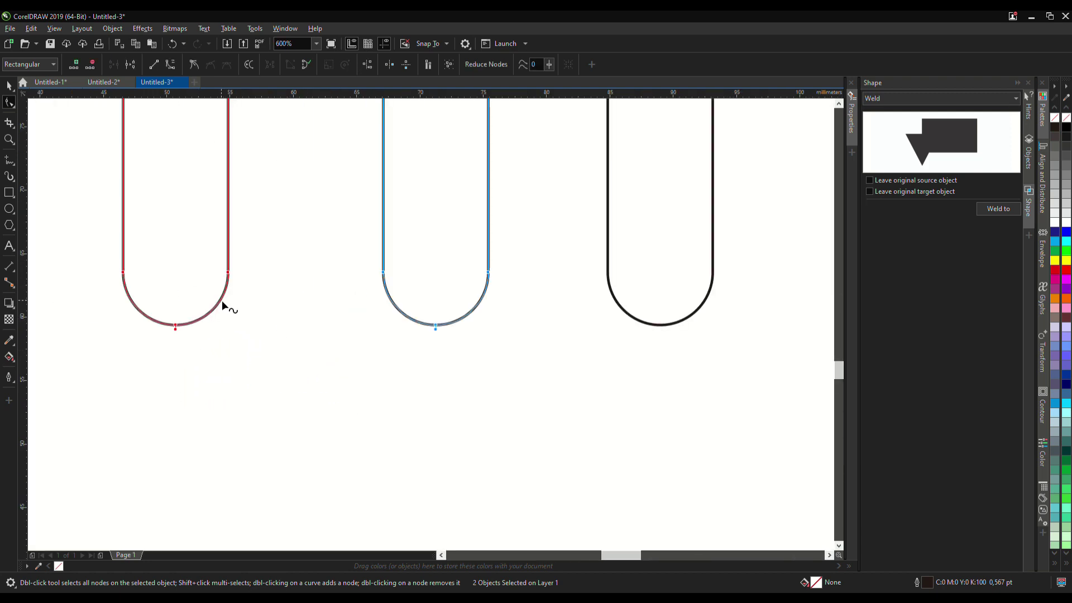
scroll(223, 300, down, 4)
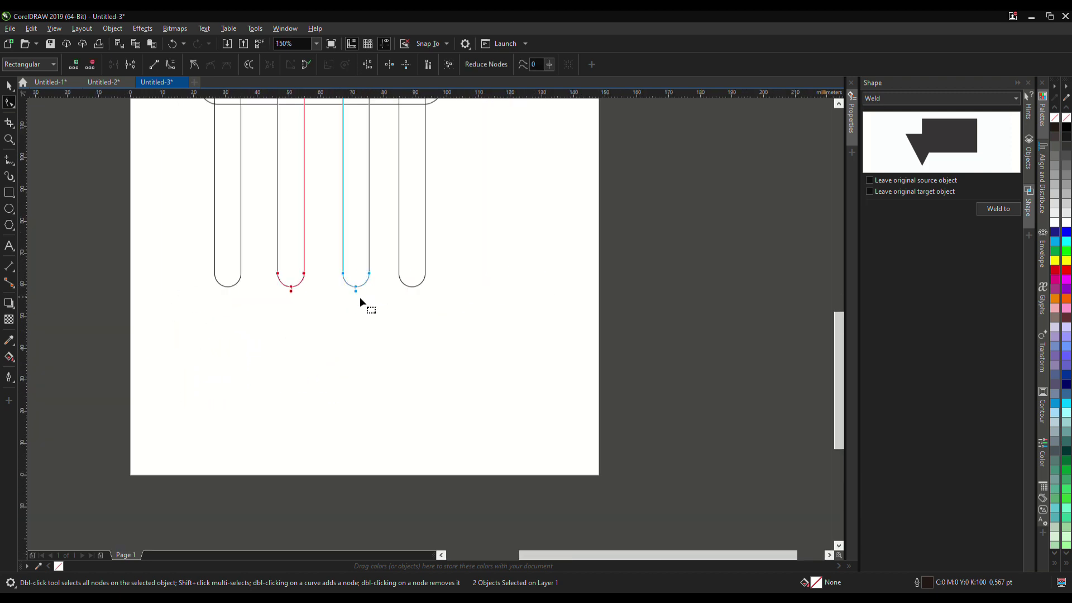
drag(360, 299, 362, 434)
scroll(355, 265, down, 1)
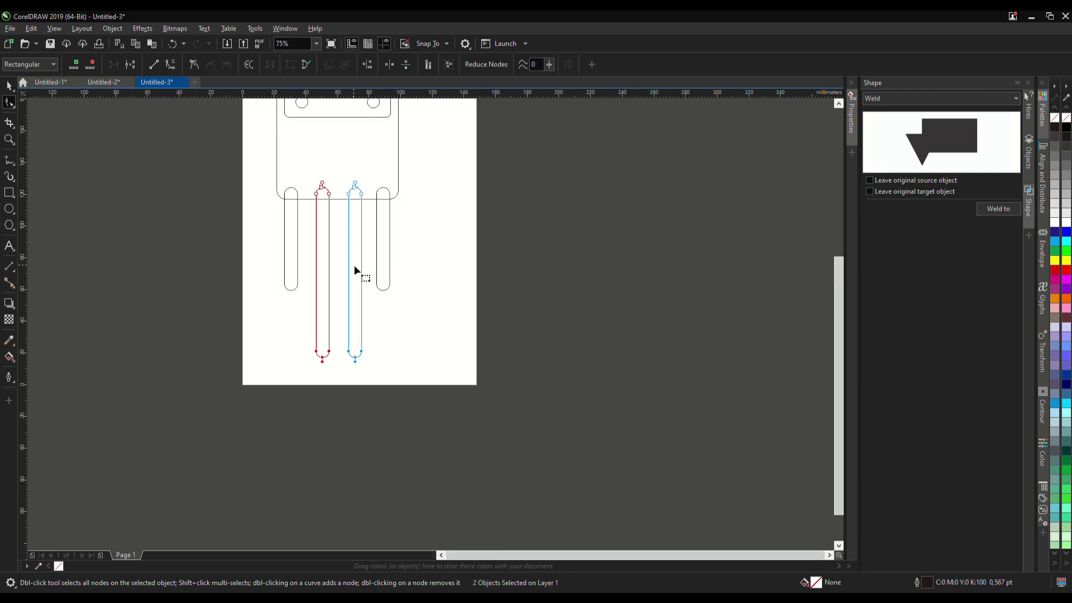
click(86, 204)
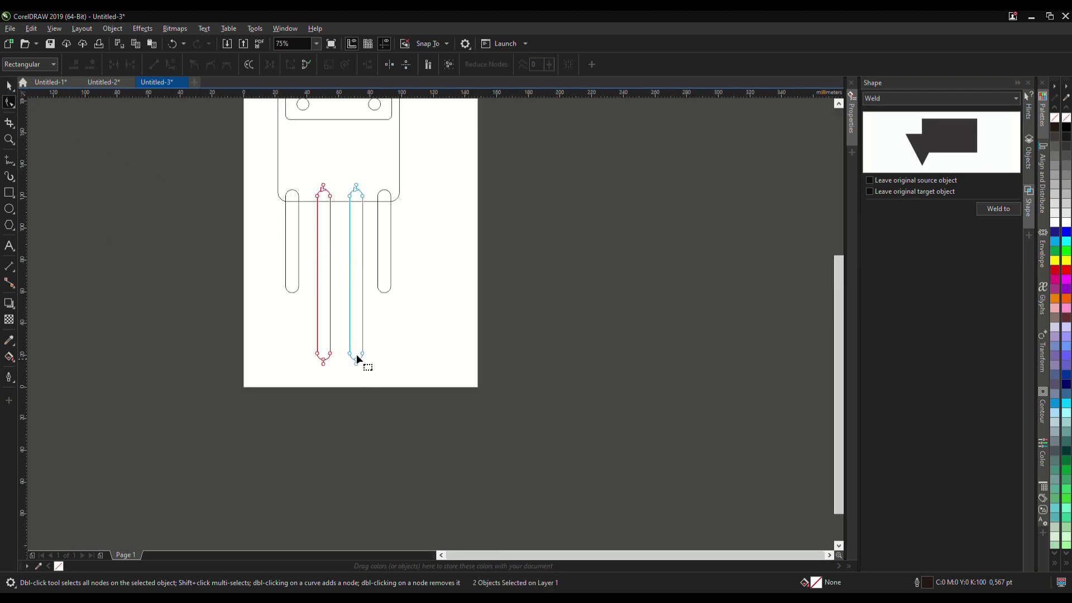
Draw a rectangle about 16 by 9 mm as a foot over the left inner leg's lower end, extending outward and flush with its inner edge
click(4, 89)
scroll(357, 367, up, 2)
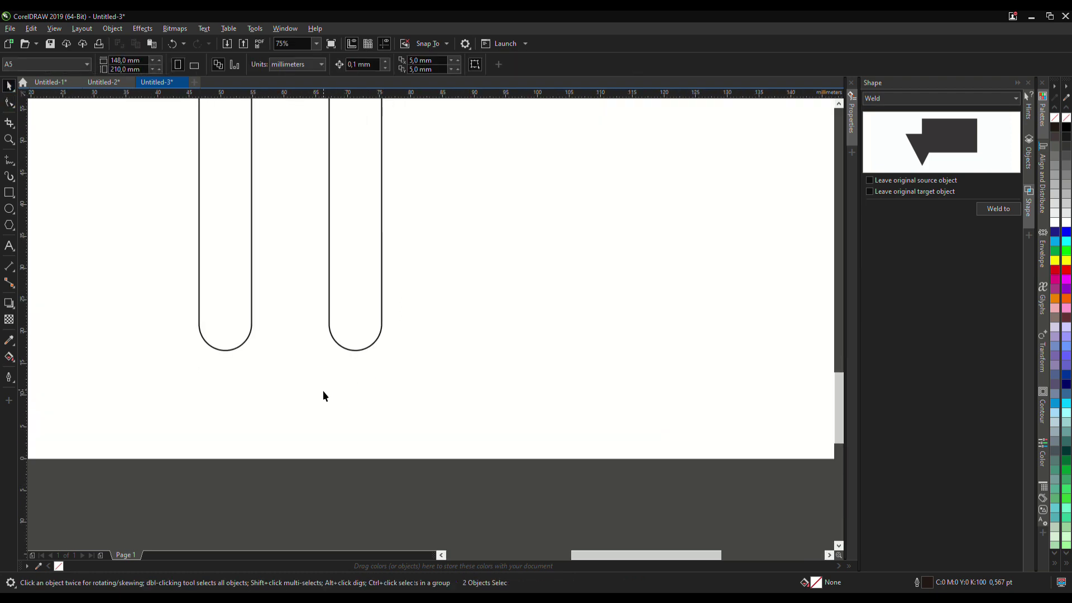
click(323, 390)
click(8, 194)
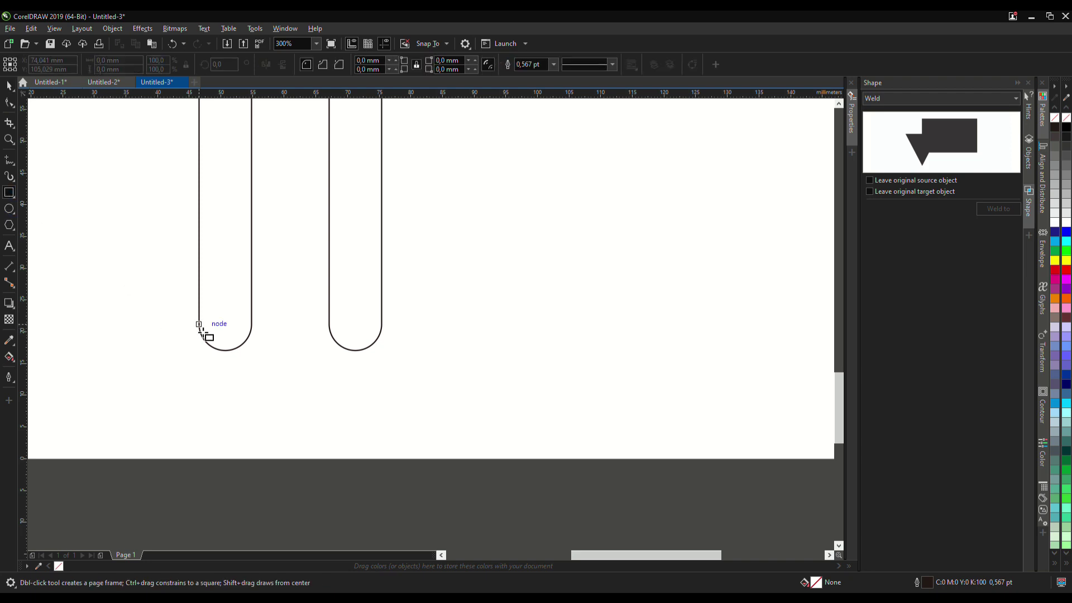
drag(151, 314, 258, 377)
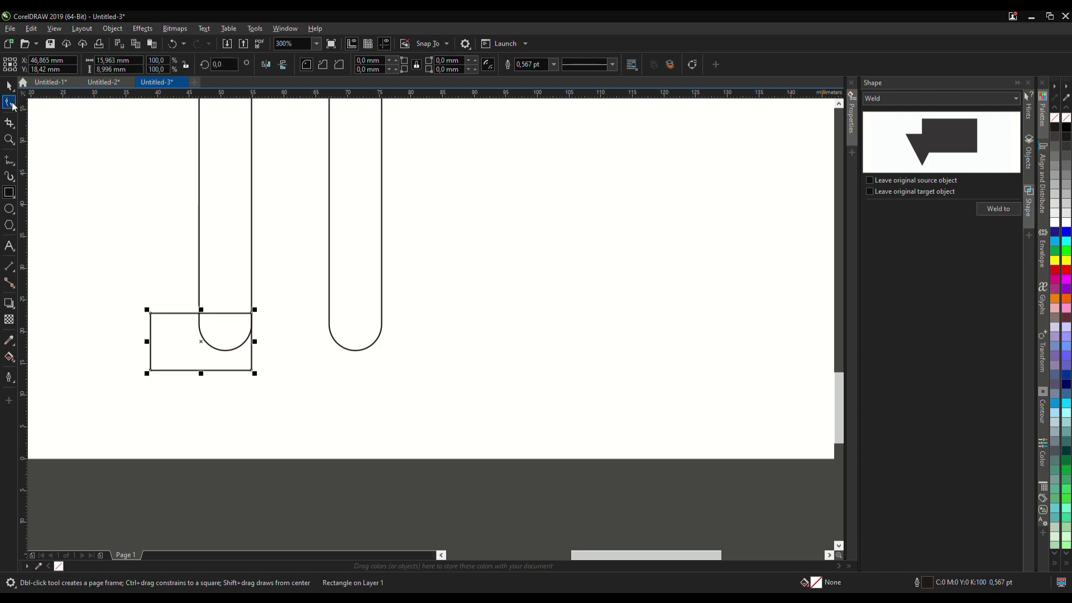
Round all four corners of the foot rectangle to a radius of about 2.8 mm
key(F10)
drag(157, 330, 155, 331)
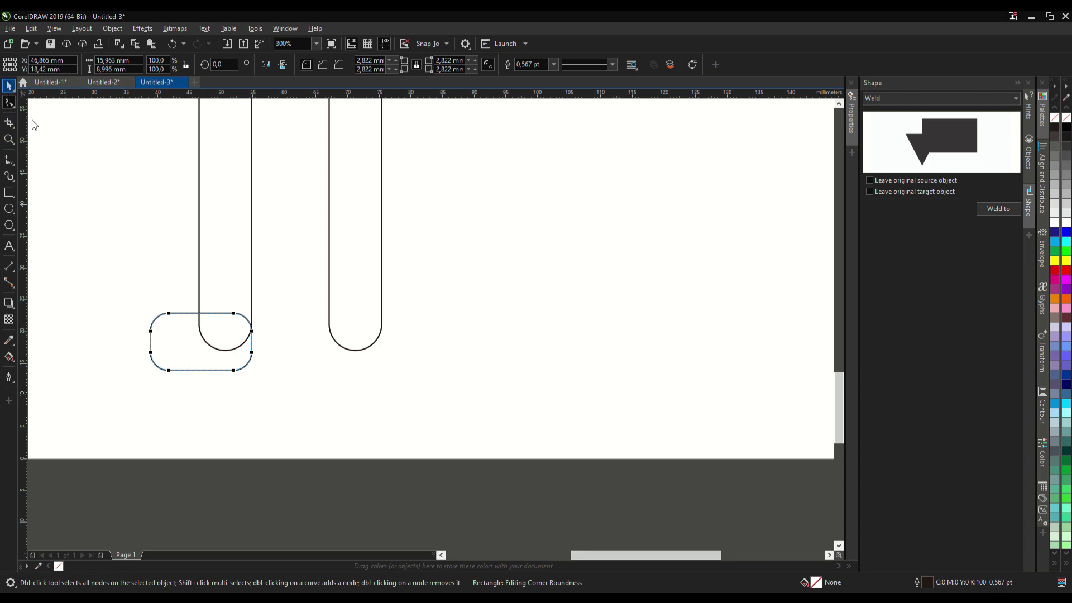
click(9, 85)
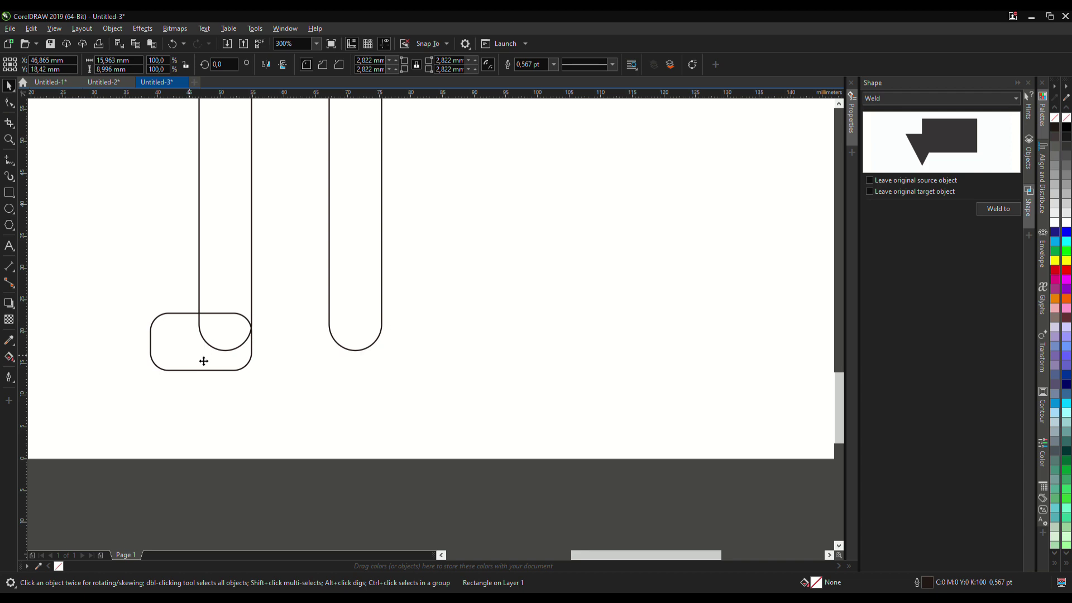
Duplicate the foot horizontally onto the right inner leg's lower end, extending outward at the same height, and deselect it
drag(204, 361, 250, 349)
scroll(357, 332, up, 2)
scroll(309, 350, down, 9)
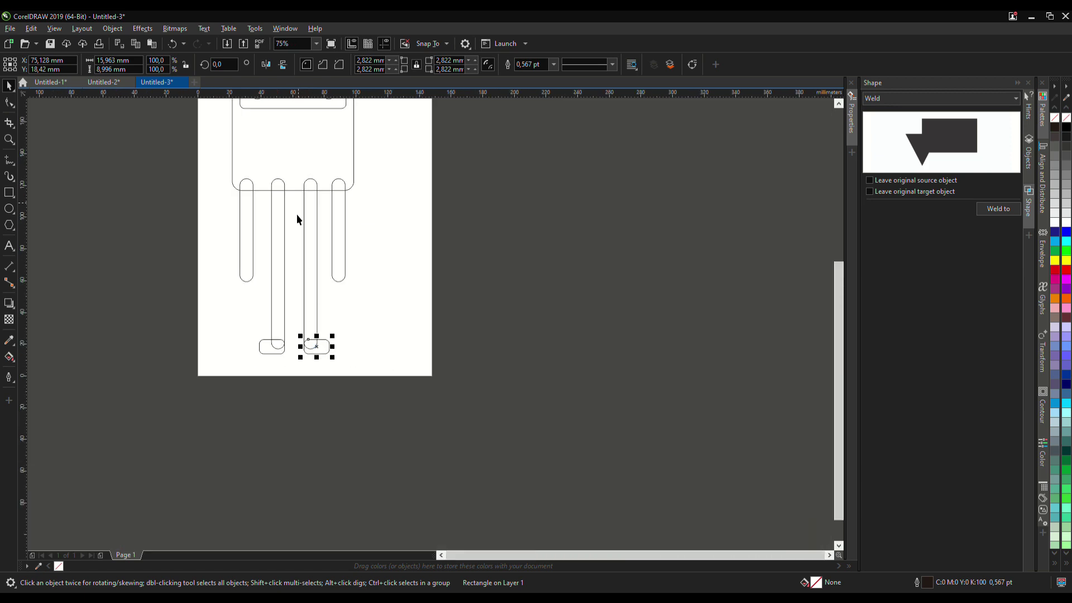
scroll(299, 199, up, 2)
scroll(454, 260, down, 1)
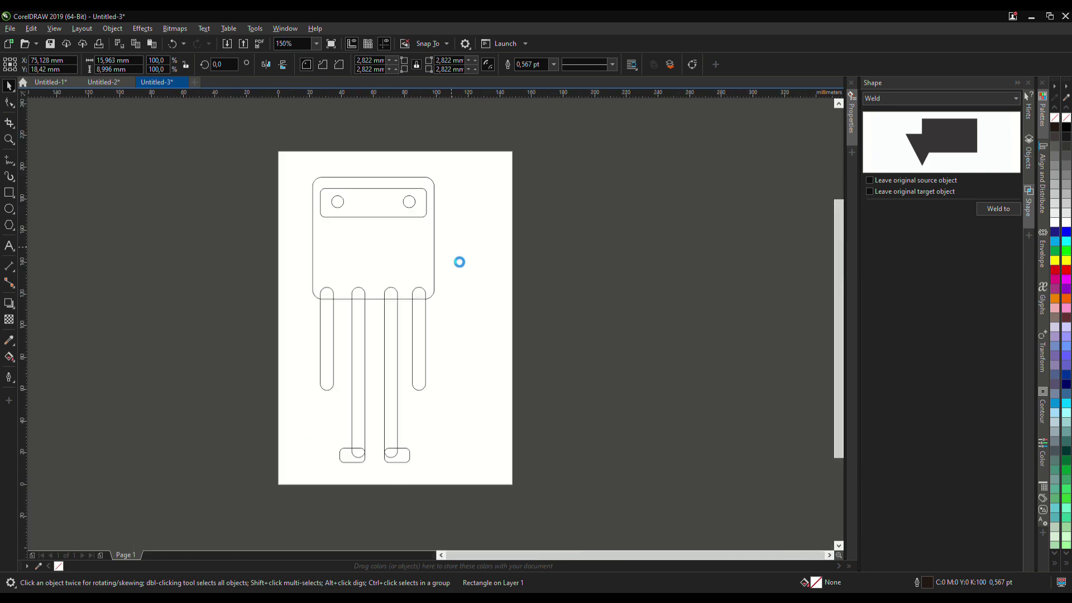
scroll(397, 469, up, 2)
click(266, 230)
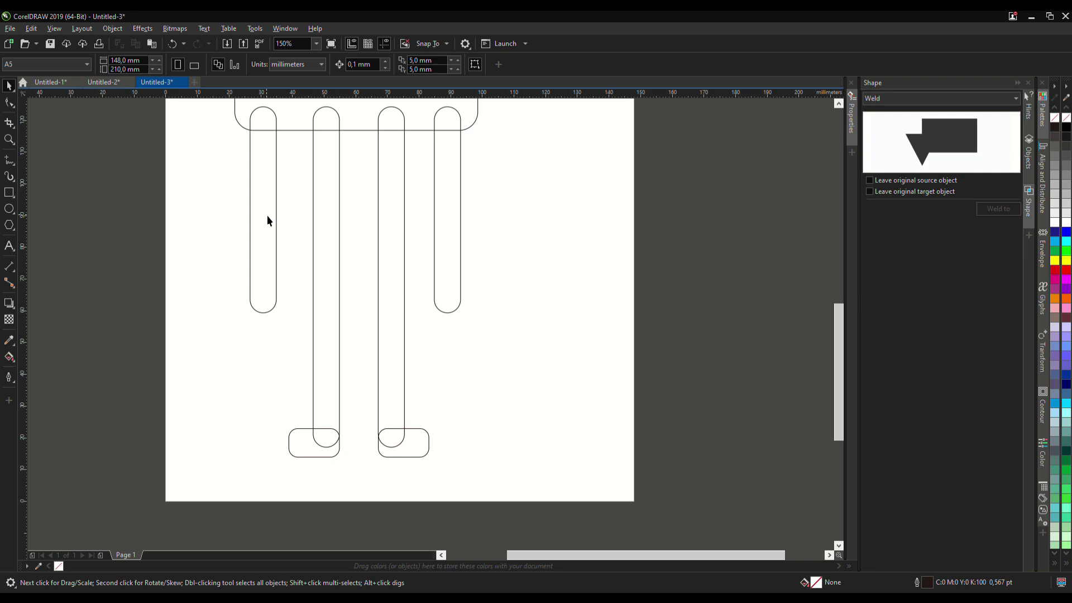
Weld the four legs and both feet into a single curve and deselect it
click(276, 223)
shift+click(339, 232)
shift+click(404, 234)
shift+click(435, 233)
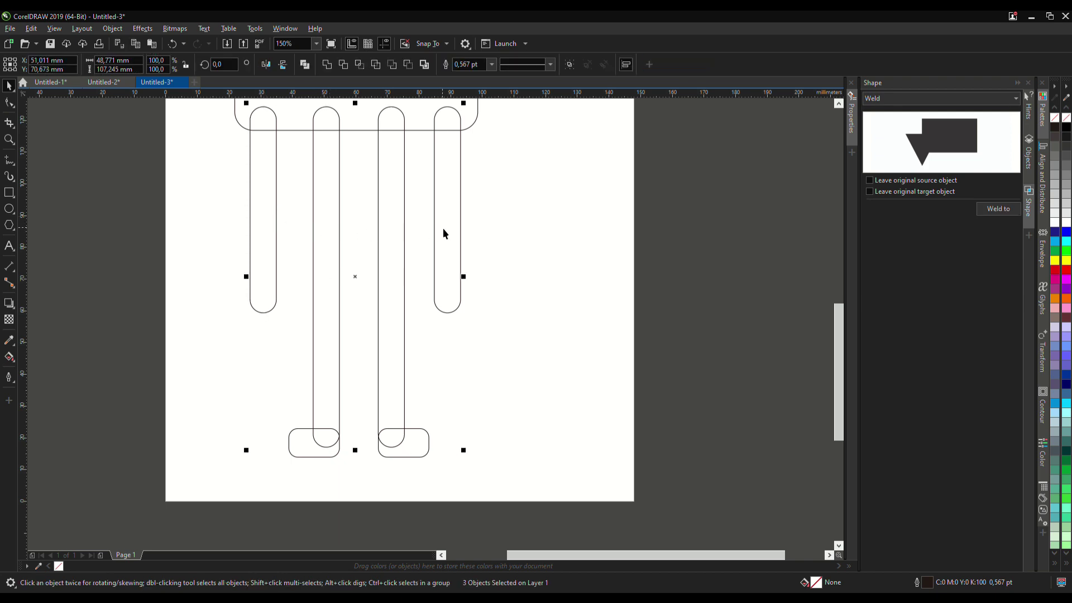
shift+click(418, 456)
shift+click(309, 452)
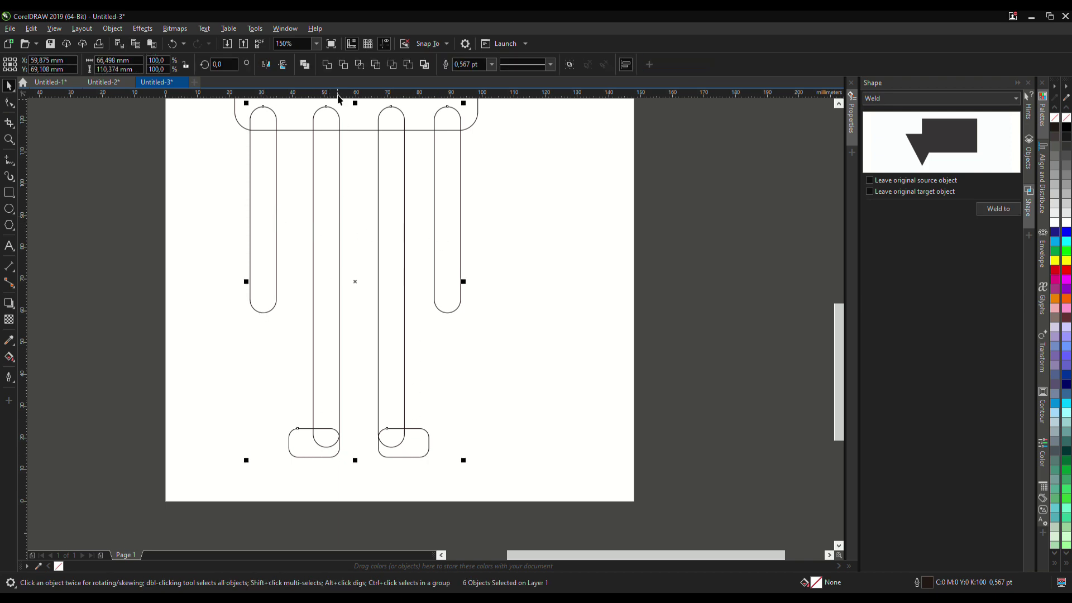
click(328, 65)
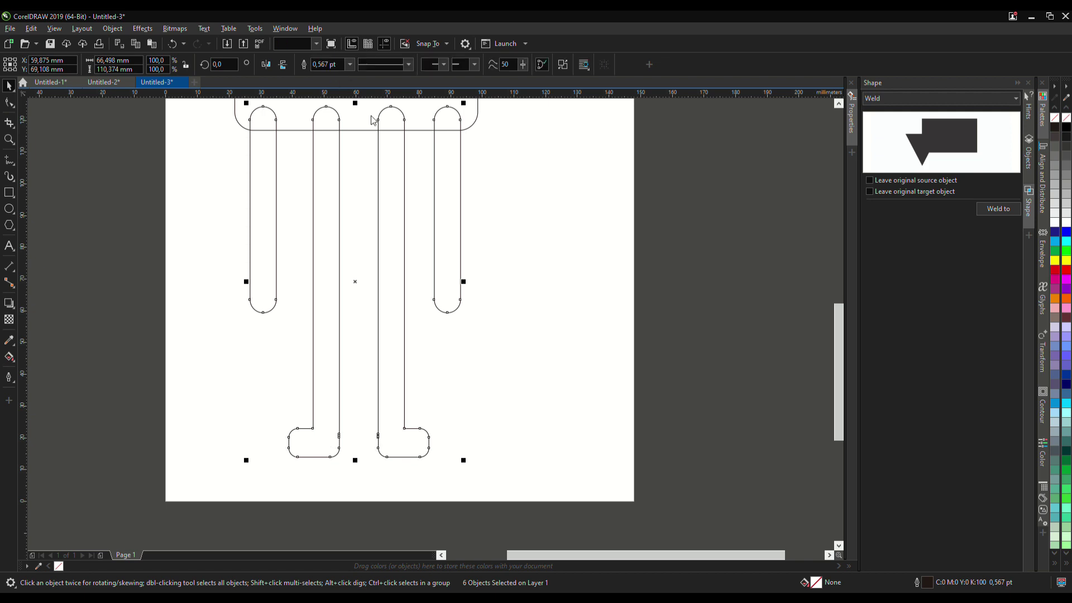
click(637, 263)
Fill the welded legs and feet with red and deselect them
scroll(428, 165, down, 4)
scroll(408, 139, up, 5)
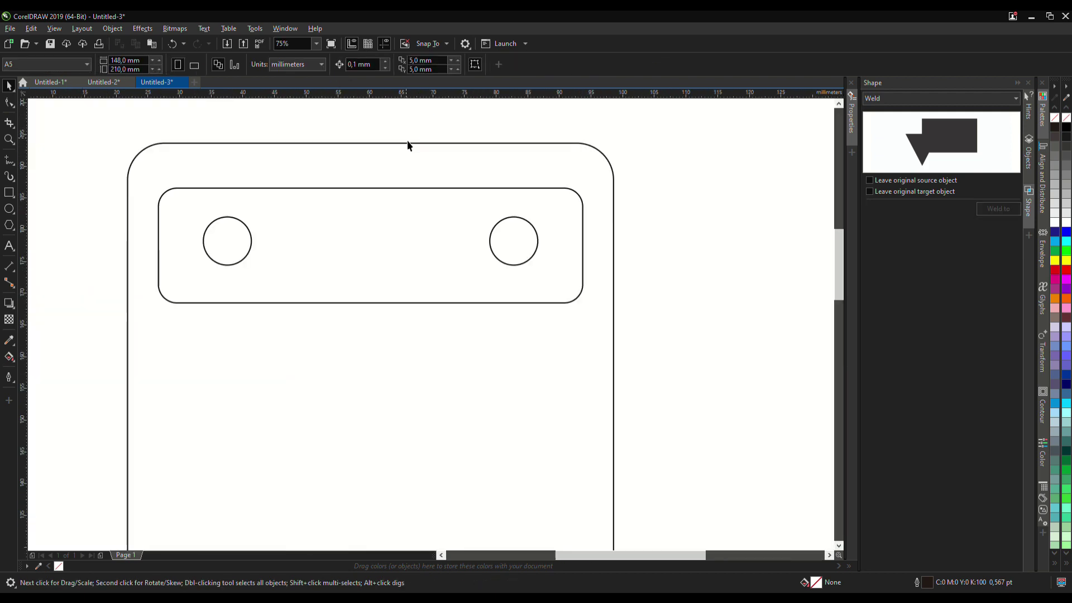
scroll(415, 309, down, 3)
scroll(420, 357, up, 3)
click(437, 362)
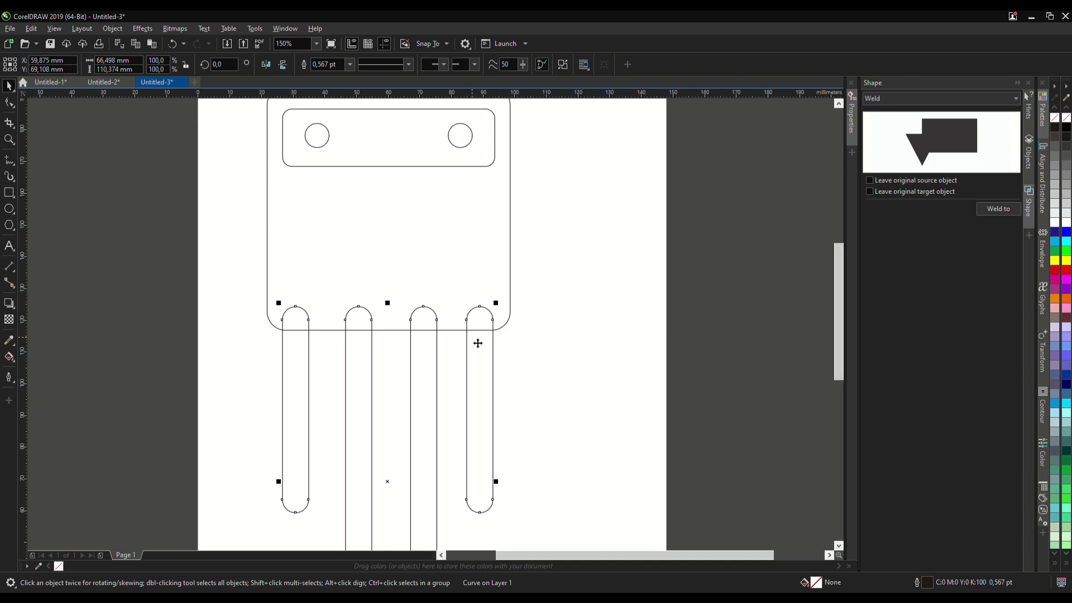
scroll(478, 343, down, 1)
scroll(460, 356, up, 1)
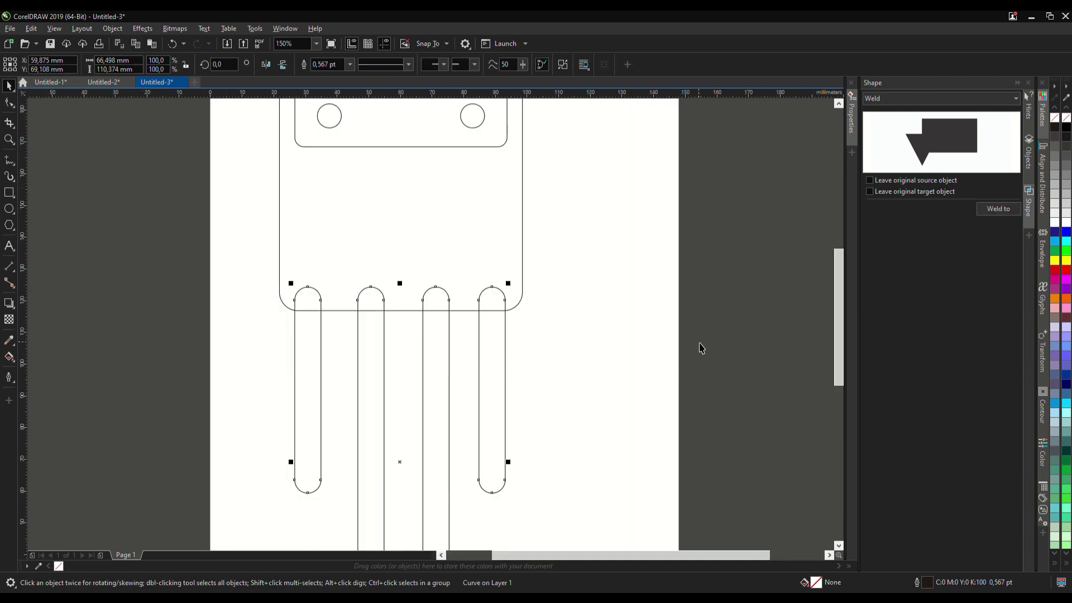
click(1054, 272)
click(572, 264)
scroll(572, 285, down, 1)
scroll(518, 236, up, 1)
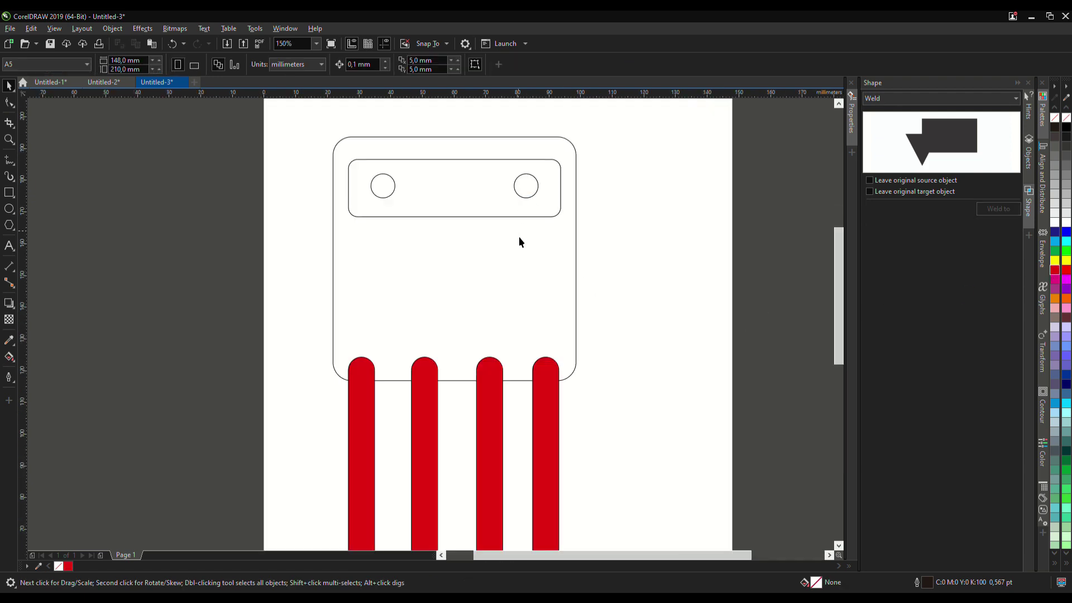
Fill the large rounded square with the same red and the inner panel with white
click(539, 283)
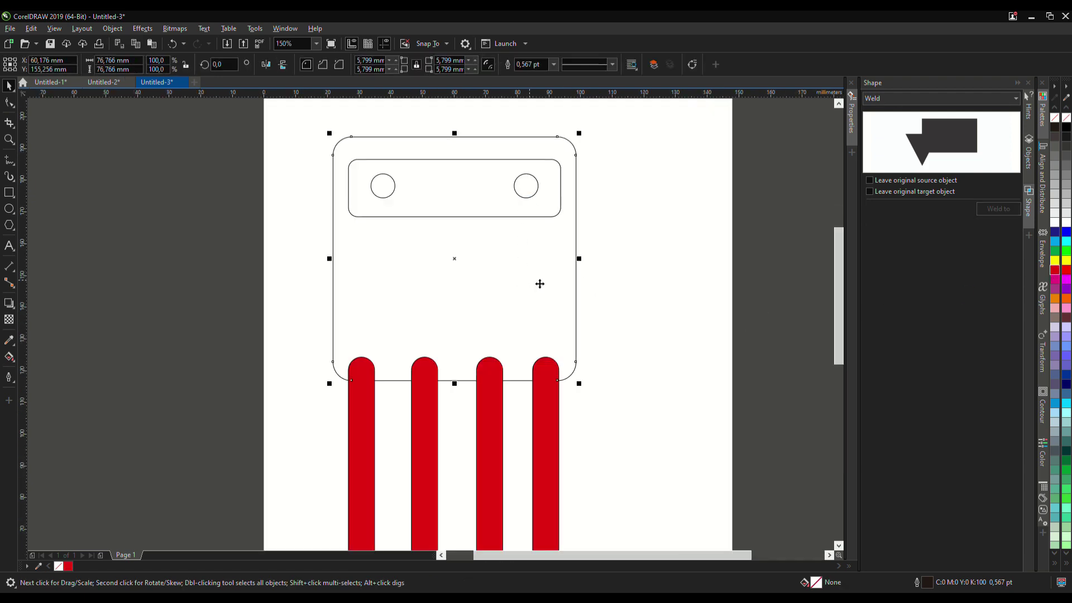
click(1055, 272)
click(480, 206)
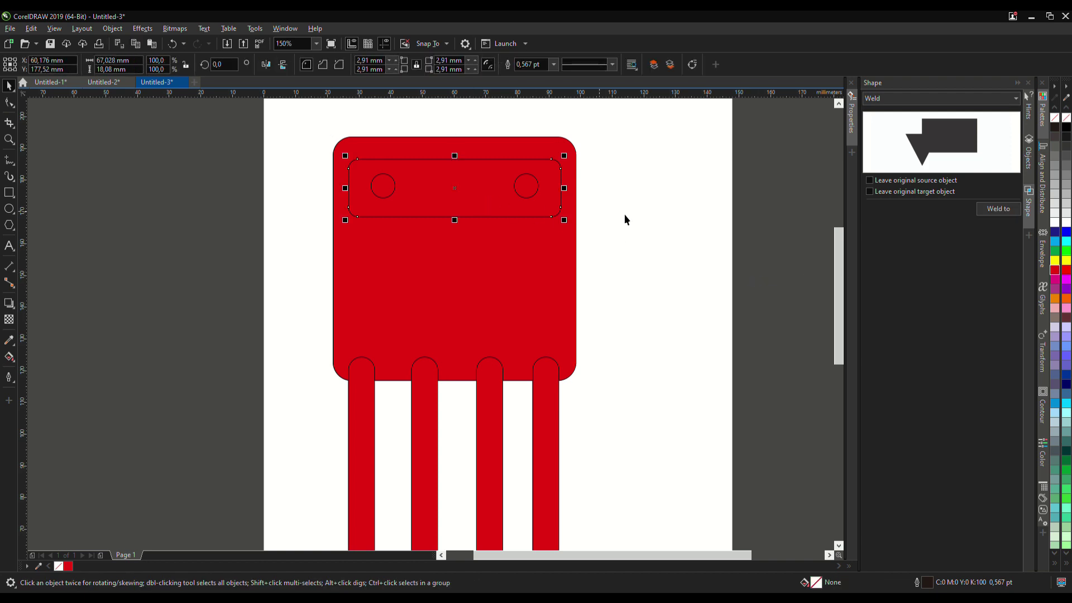
click(1055, 223)
click(713, 258)
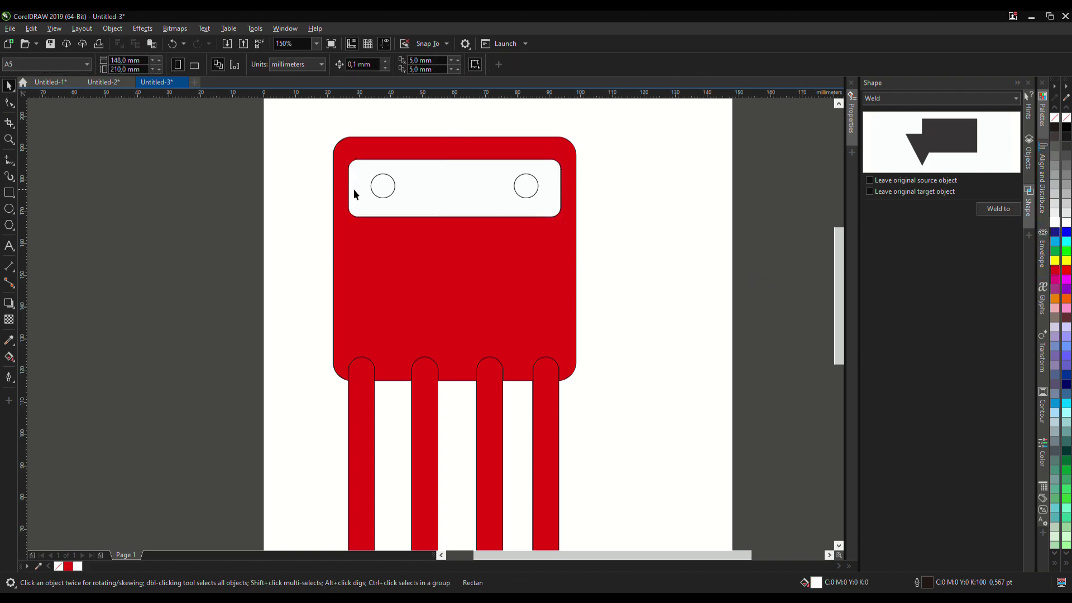
Fill the two circles inside the white panel with black and deselect them
drag(247, 150, 564, 217)
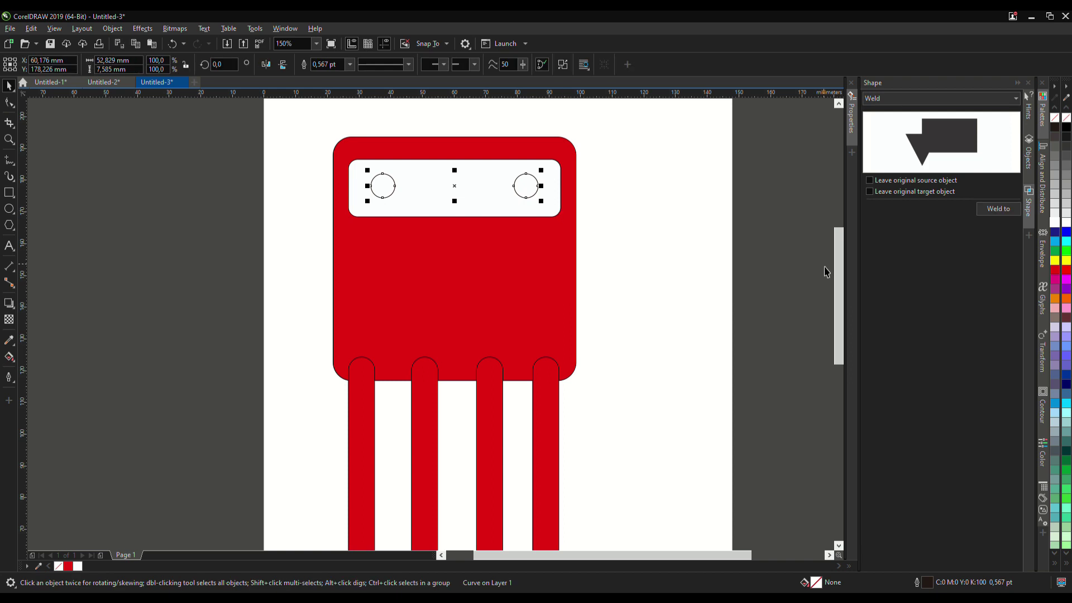
click(1048, 137)
click(613, 220)
scroll(613, 220, down, 2)
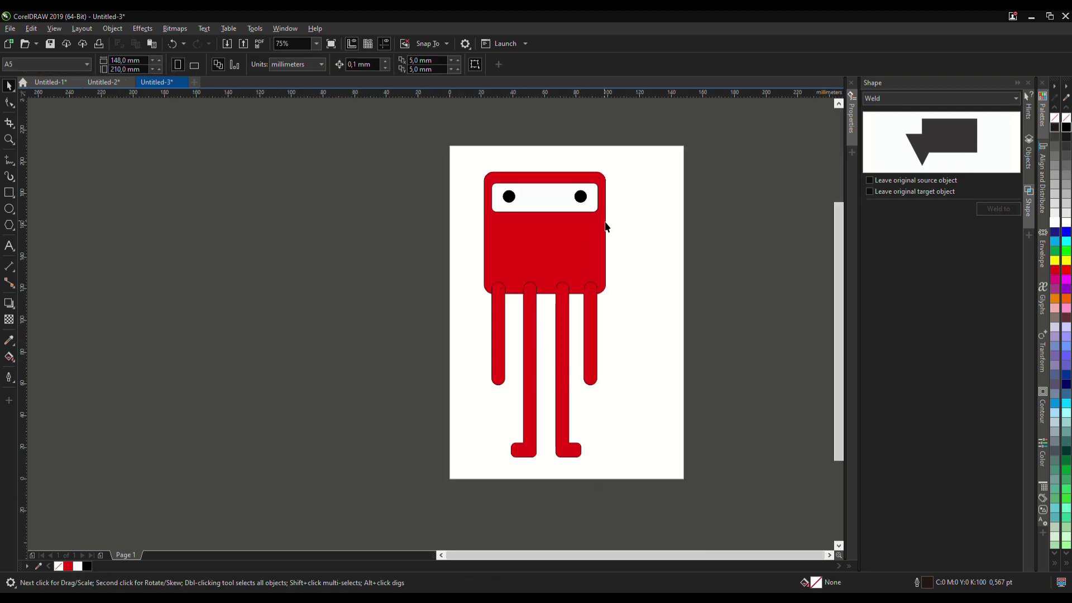
scroll(561, 241, up, 2)
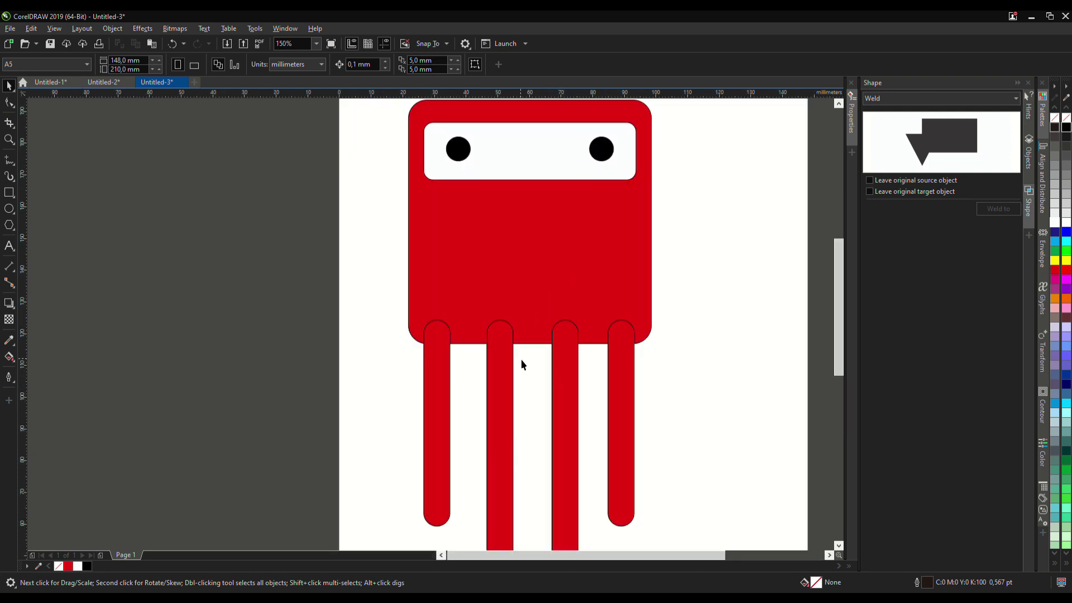
Weld the legs-and-feet curve with the large rounded body into a single shape and deselect it
click(513, 360)
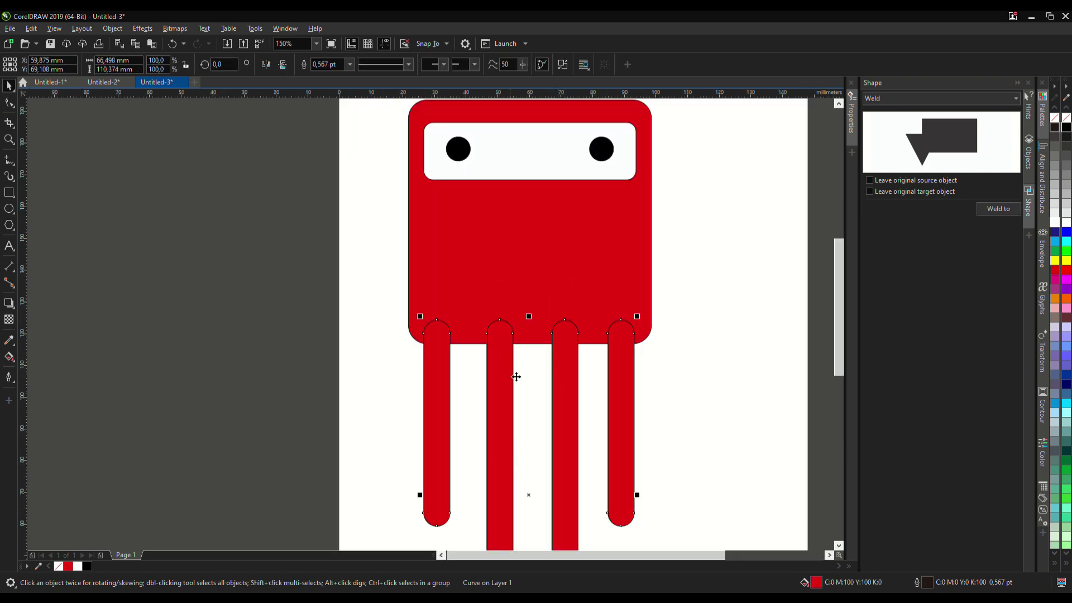
click(689, 357)
click(569, 372)
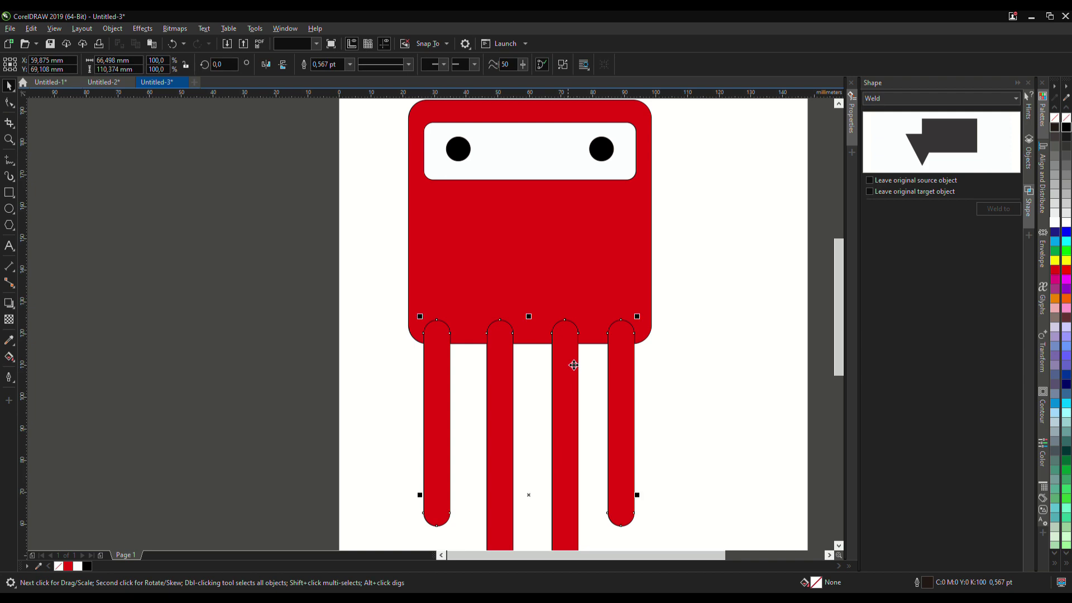
shift+click(525, 276)
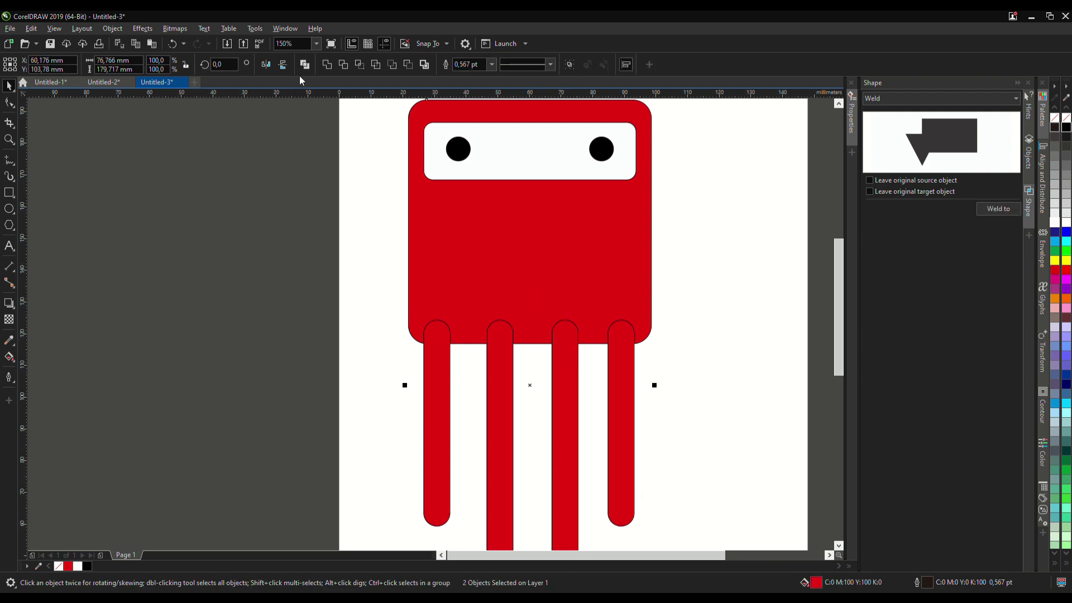
click(327, 64)
scroll(456, 292, down, 1)
key(Escape)
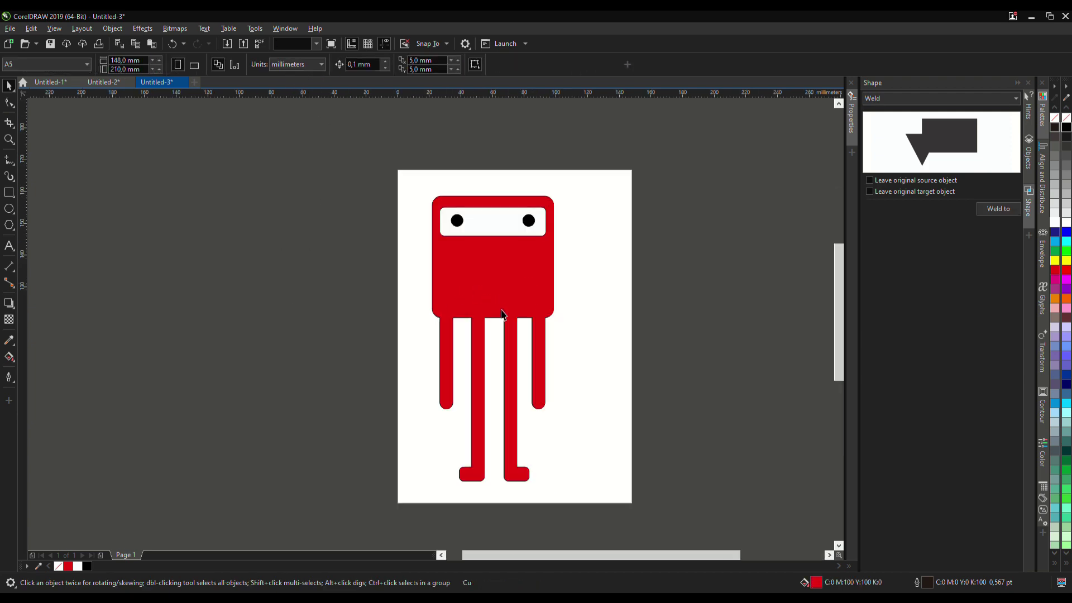
Remove the outline from all parts of the character and deselect them
scroll(500, 309, up, 1)
scroll(479, 270, down, 3)
drag(432, 193, 587, 486)
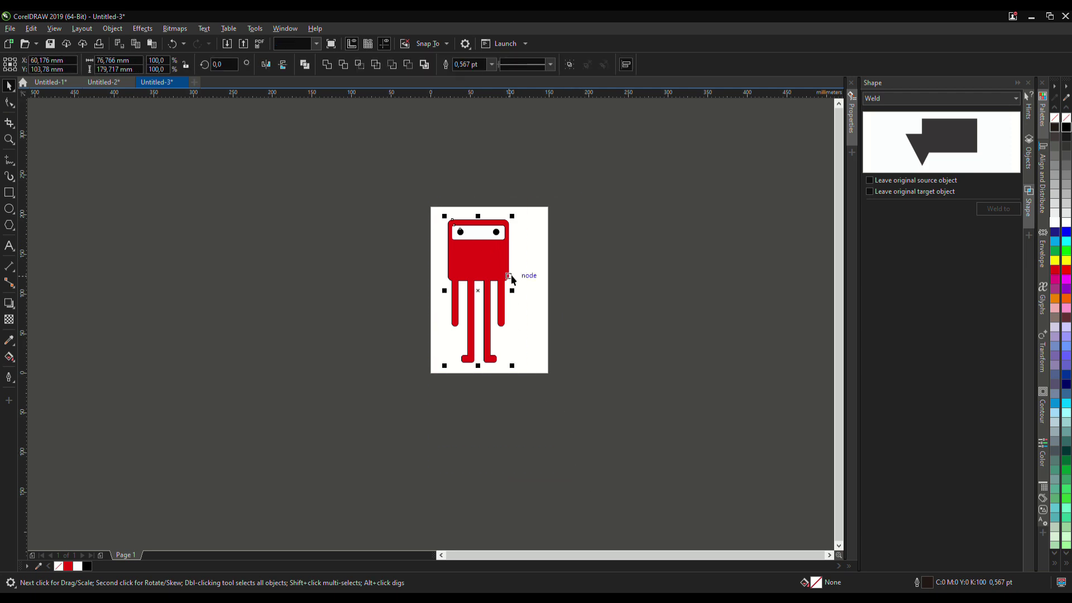
scroll(511, 274, up, 2)
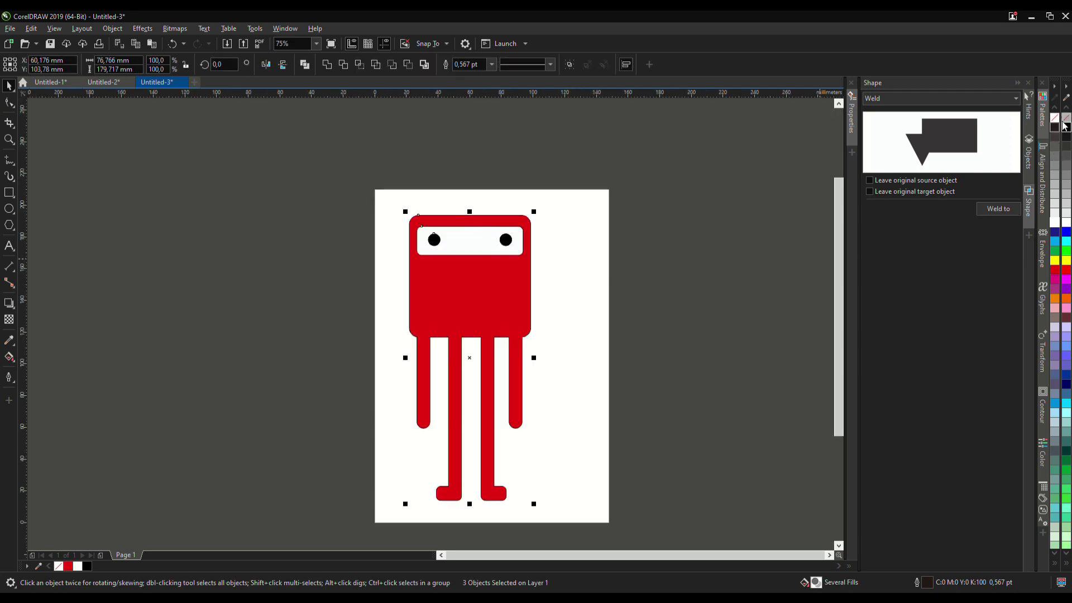
click(366, 218)
drag(358, 193, 595, 520)
scroll(522, 220, up, 4)
scroll(533, 285, down, 6)
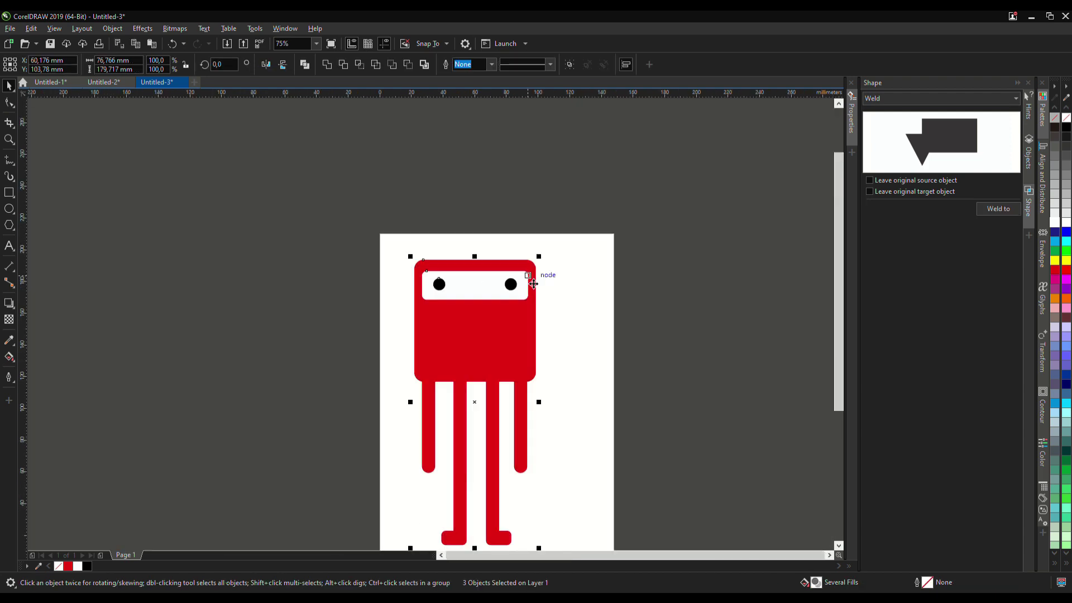
scroll(541, 322, up, 2)
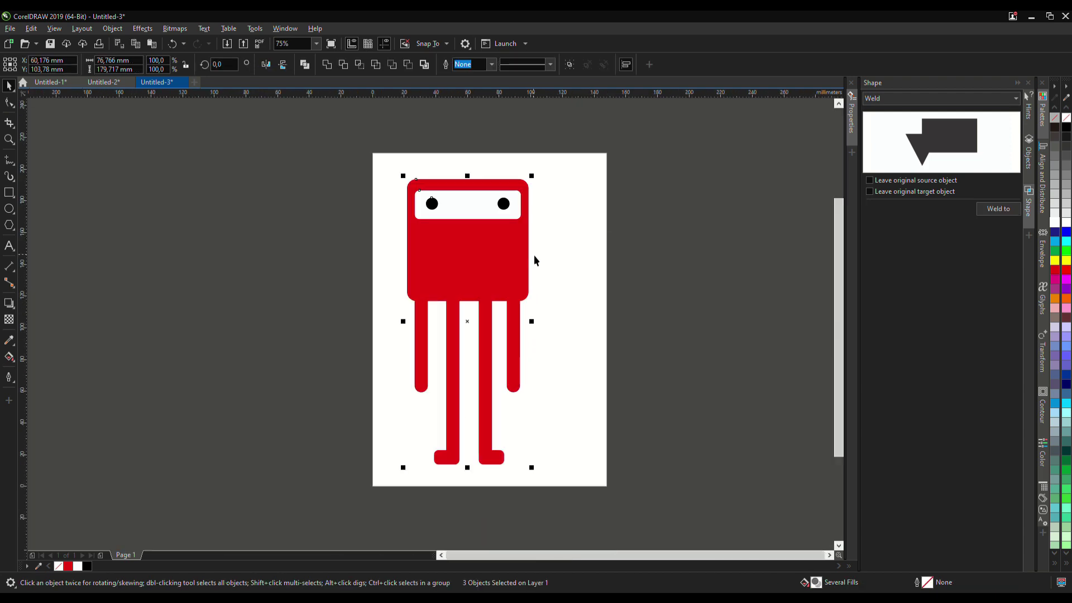
click(606, 258)
scroll(472, 203, up, 2)
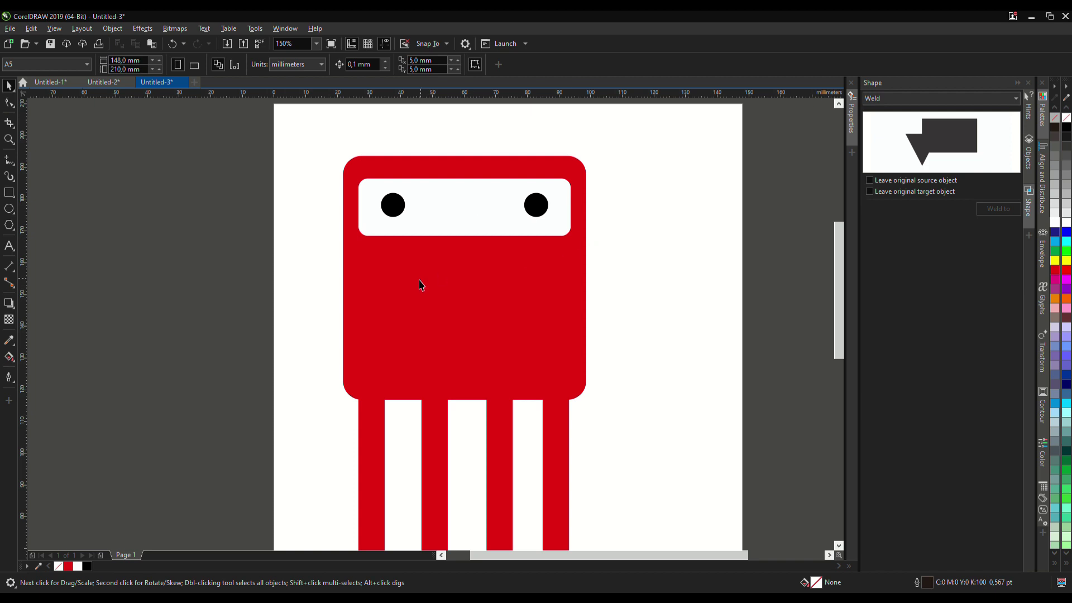
scroll(422, 285, down, 2)
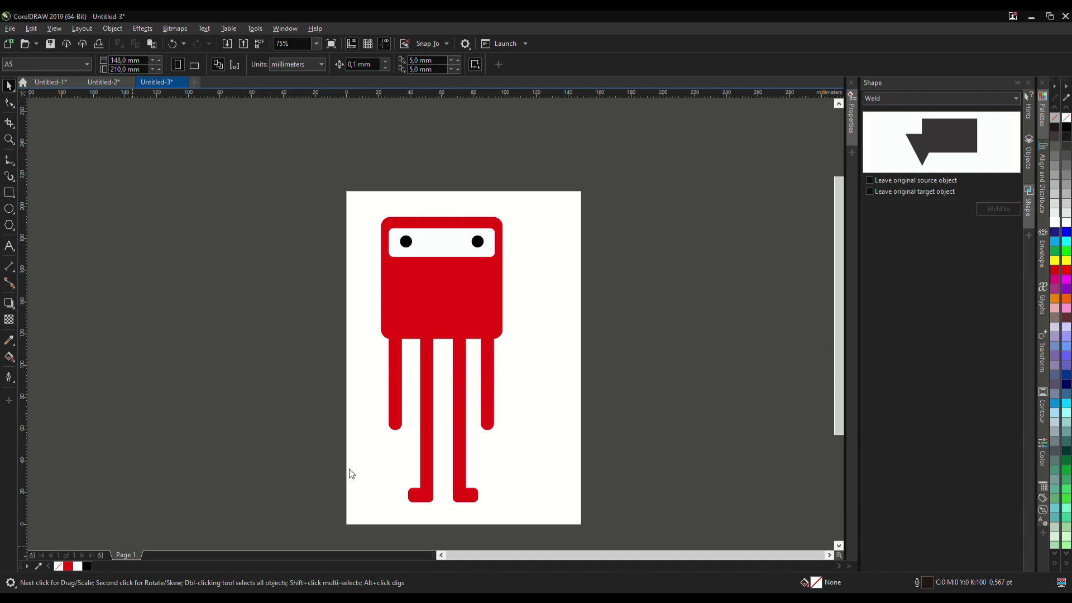
Import the black T-shirt mockup photo and place it on the canvas beside the A5 page
drag(347, 471, 167, 280)
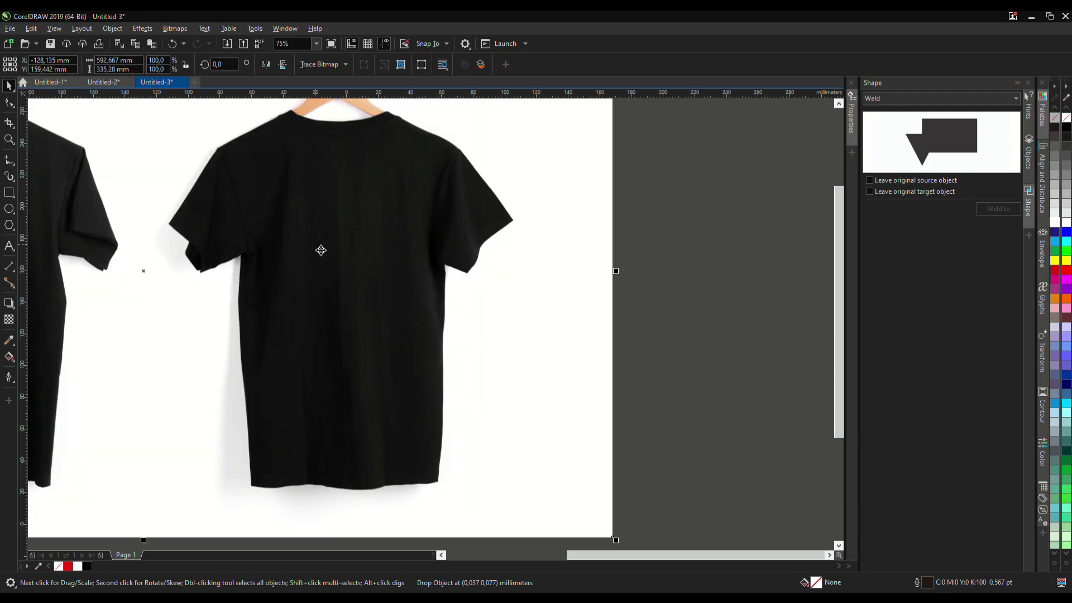
scroll(319, 247, down, 4)
drag(259, 247, 480, 262)
scroll(461, 243, up, 1)
scroll(446, 246, up, 1)
scroll(447, 246, down, 1)
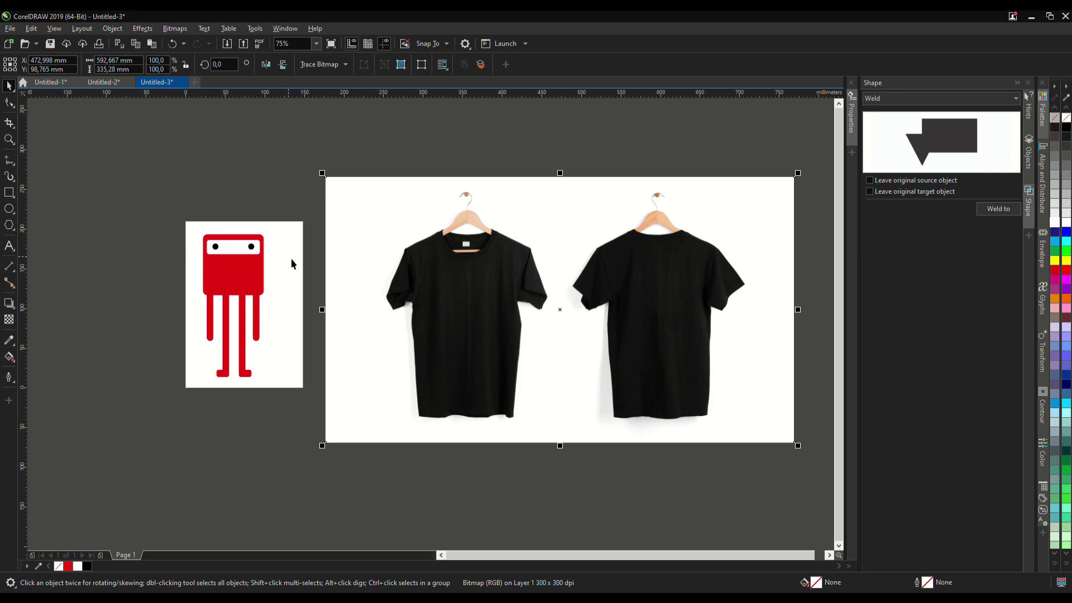
Move the whole character onto the front-view T-shirt and scale it down to about 30 × 71 mm
drag(167, 217, 305, 431)
drag(222, 257, 465, 290)
scroll(502, 261, up, 1)
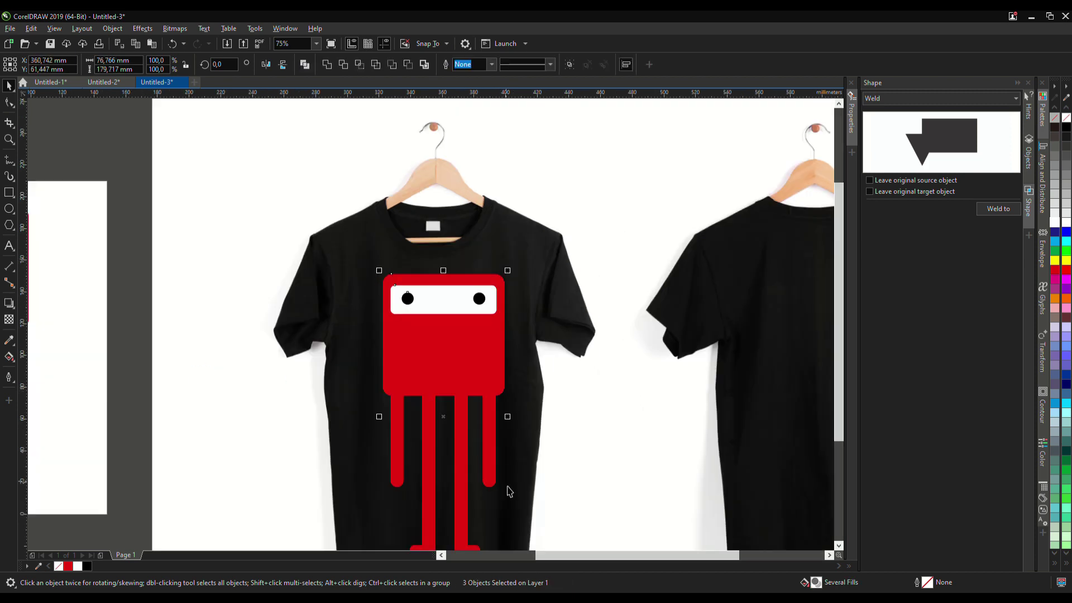
scroll(509, 486, down, 1)
scroll(509, 485, up, 1)
drag(503, 535, 468, 508)
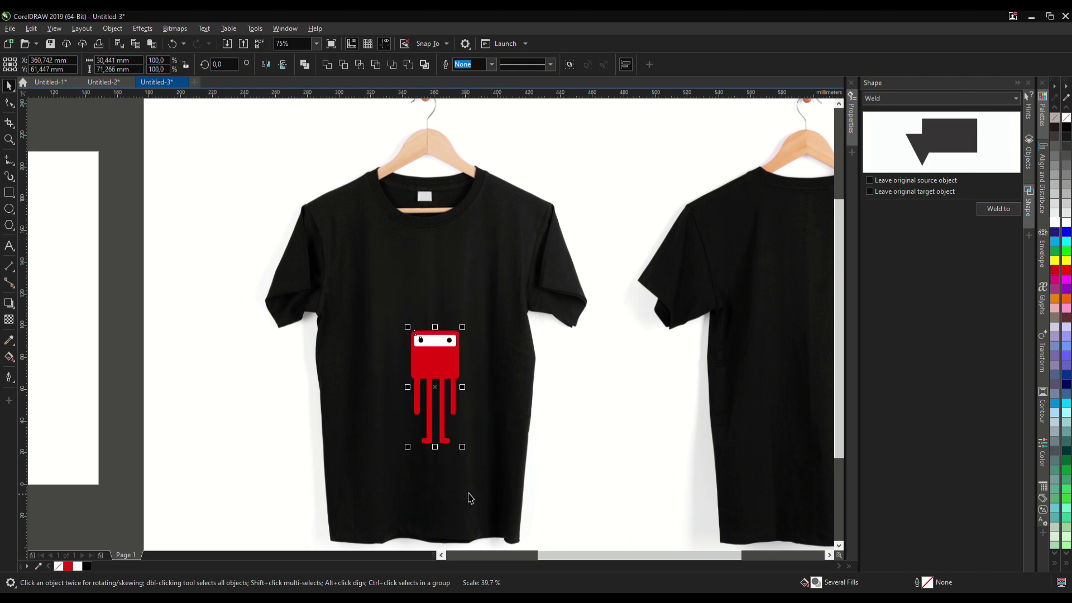
Move the character up to one side of the shirt's chest and scale it to about 26.6 × 62.3 mm
drag(438, 373, 375, 299)
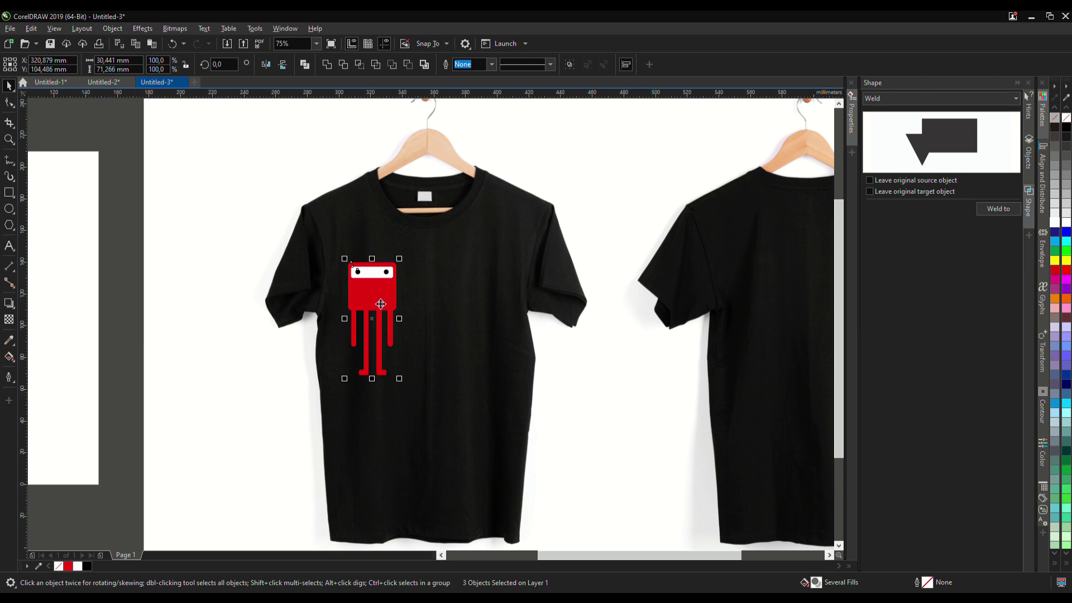
scroll(537, 356, up, 1)
scroll(434, 305, down, 1)
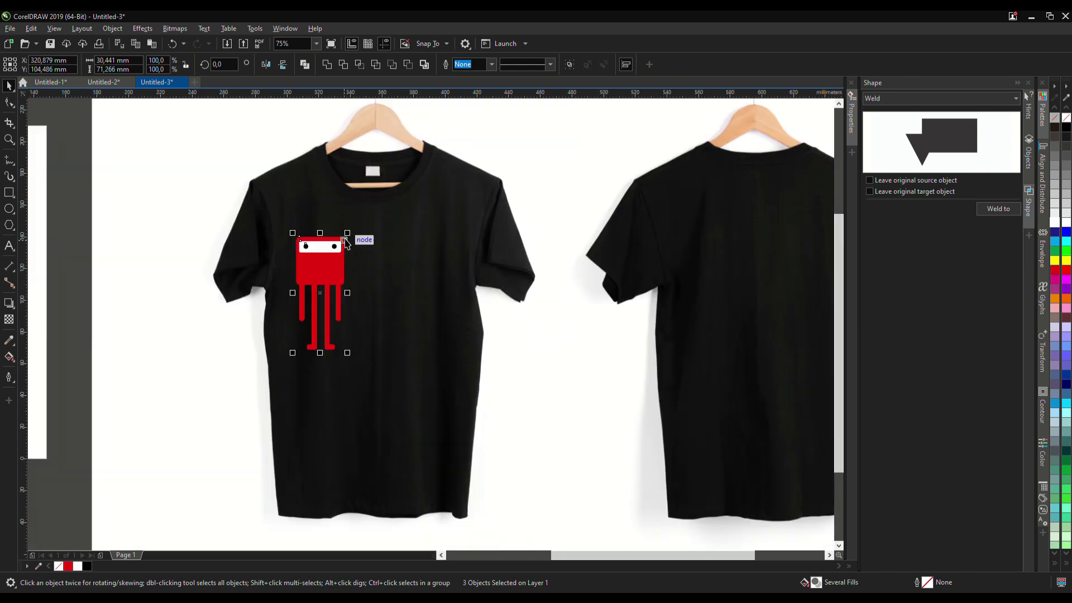
scroll(358, 237, up, 2)
drag(355, 488, 352, 485)
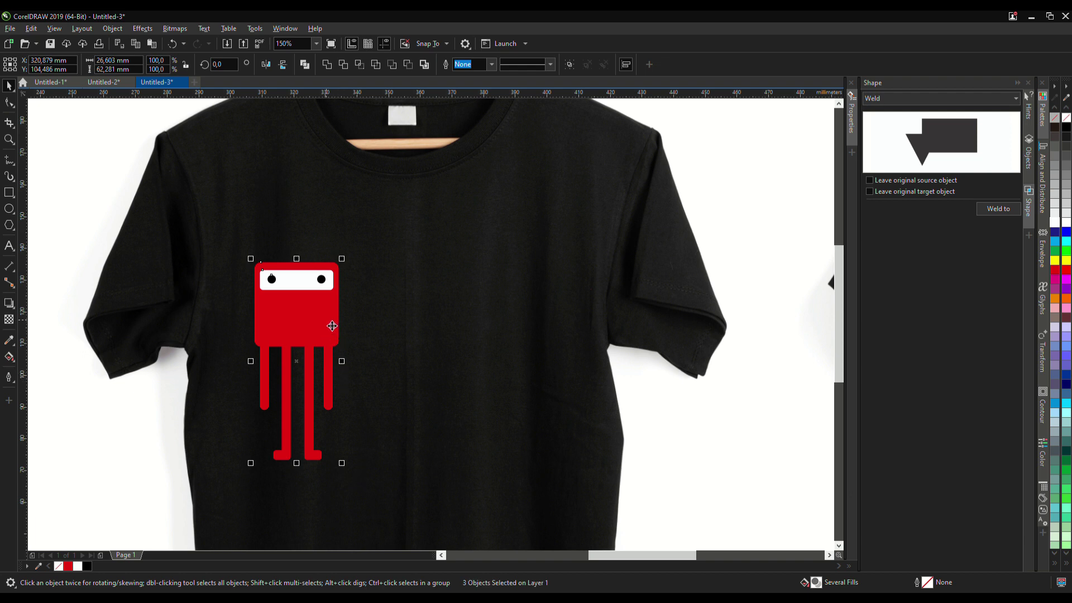
Duplicate the character beside the first one and enlarge the copy to about 30.4 × 71.1 mm, keeping the feet level
drag(332, 326, 421, 336)
right_click(421, 337)
drag(438, 258, 451, 232)
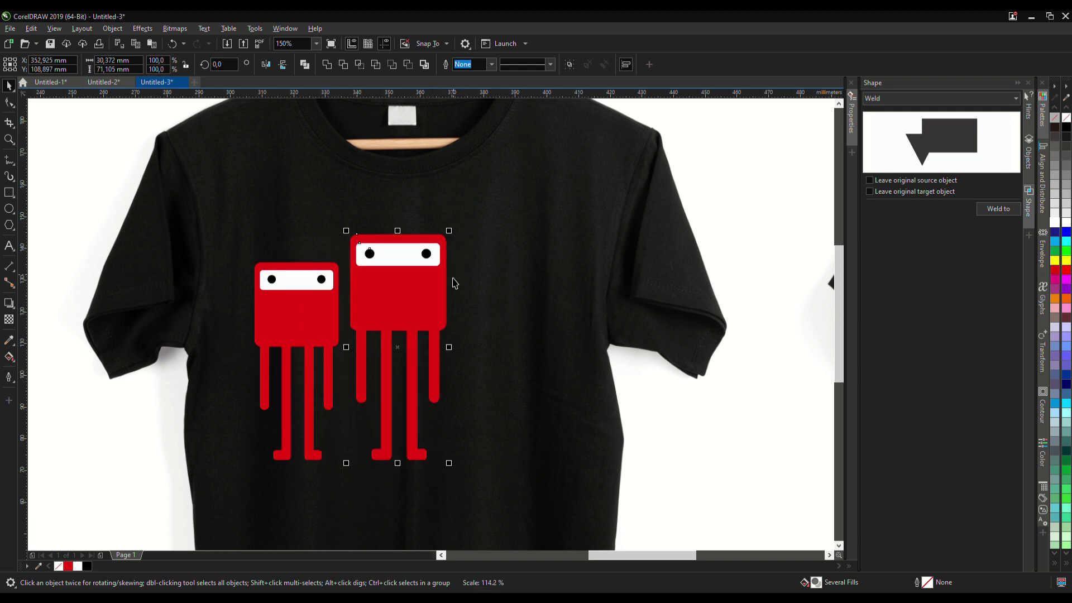
Duplicate the tall character to its right and shrink the copy to about 24.7 × 57.7 mm, keeping the feet level
drag(452, 284, 557, 285)
right_click(558, 285)
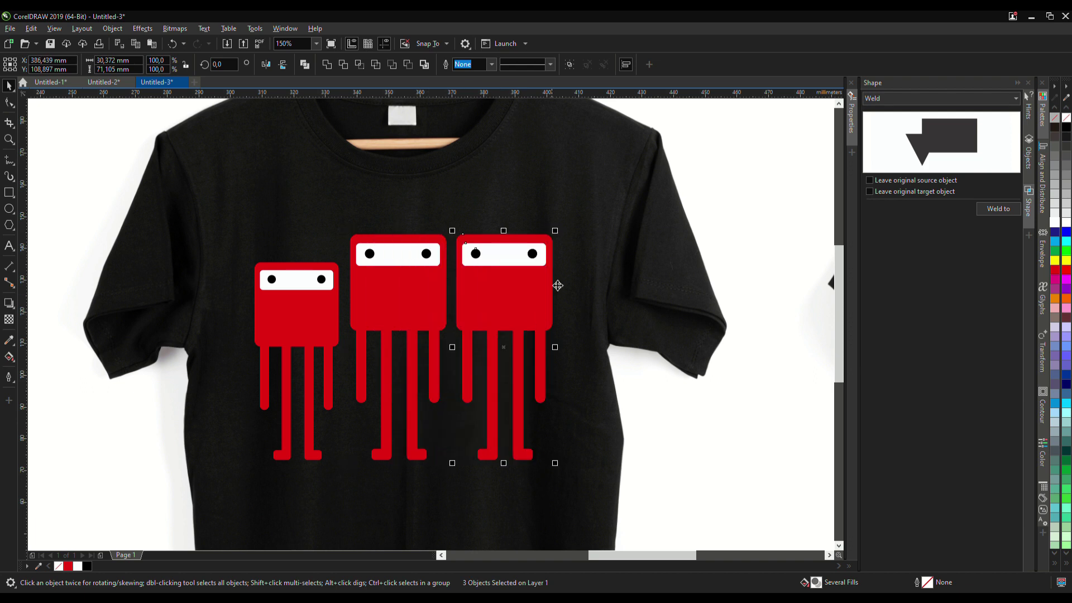
mouse_move(563, 234)
mouse_down()
mouse_move(561, 261)
mouse_move(537, 280)
mouse_up()
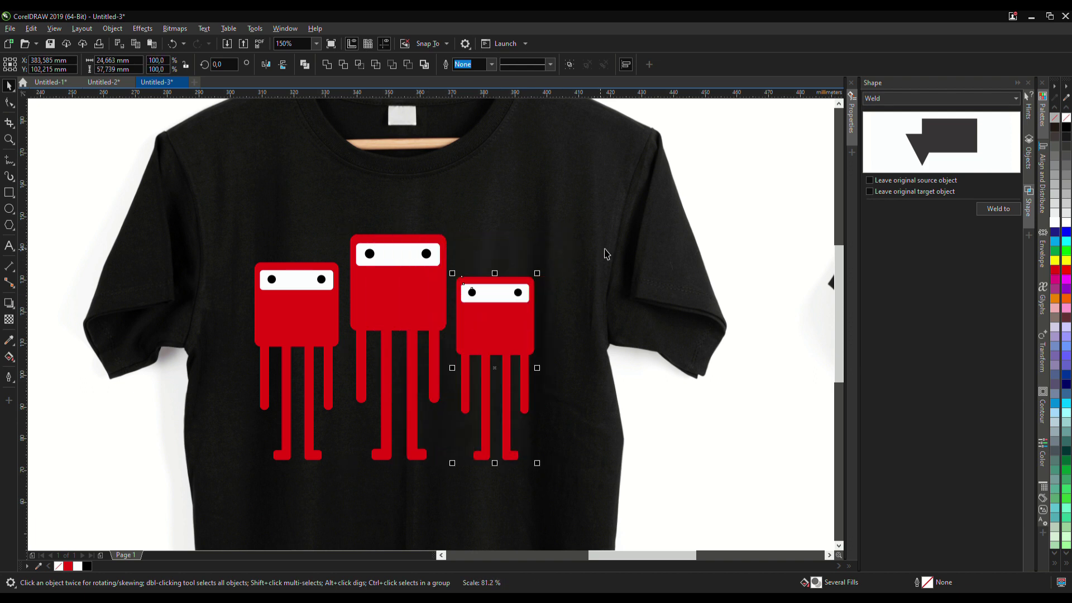
Undo the accidental move of the T-shirt photo and lock the photo in place
click(726, 212)
scroll(561, 268, down, 1)
scroll(521, 290, up, 1)
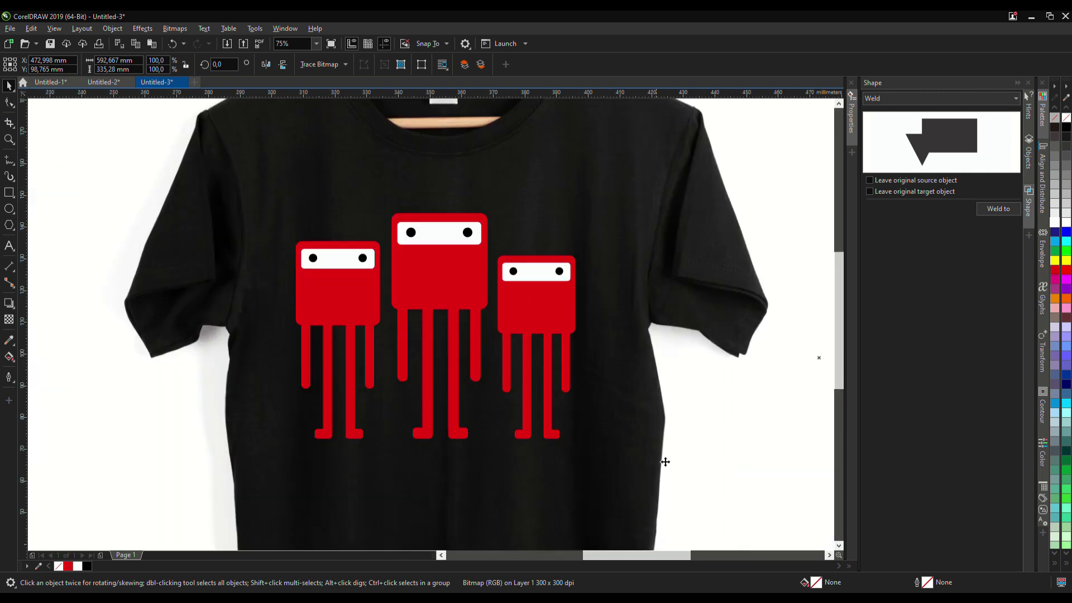
drag(395, 430, 320, 310)
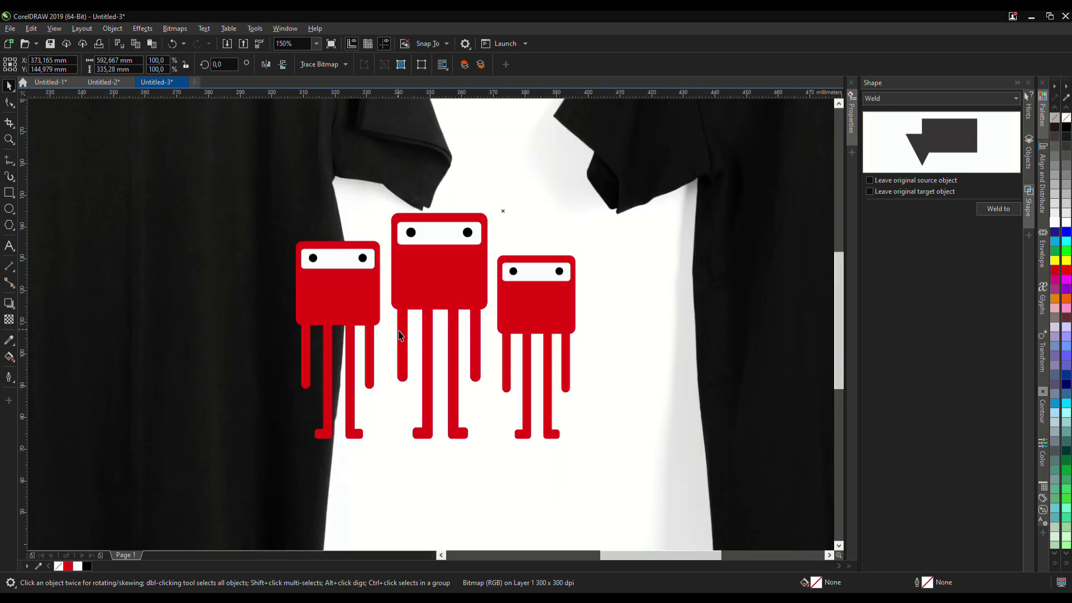
key(ctrl+z)
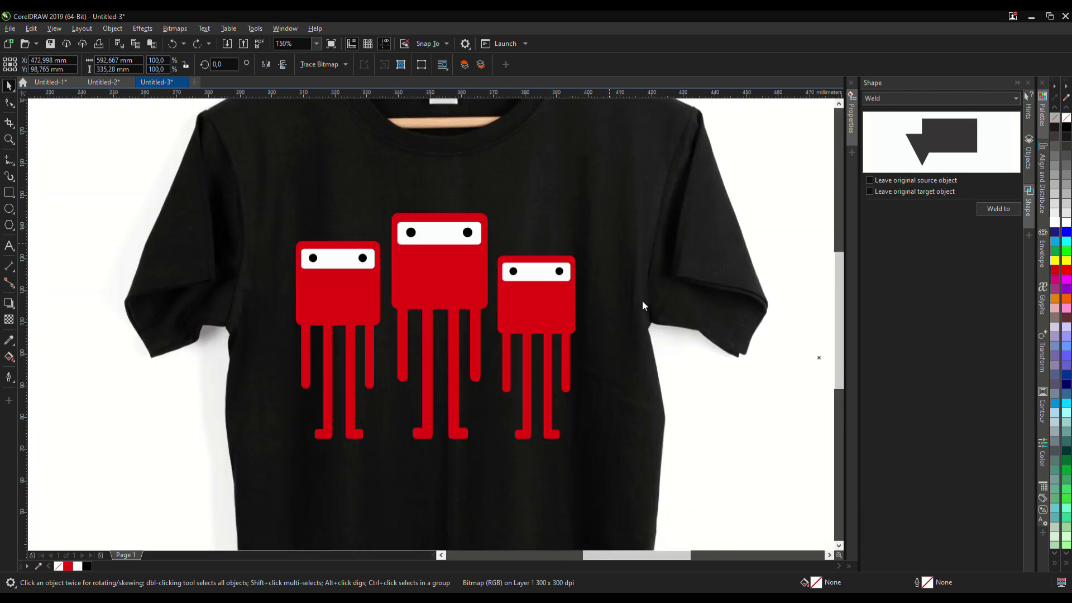
key(ctrl+l)
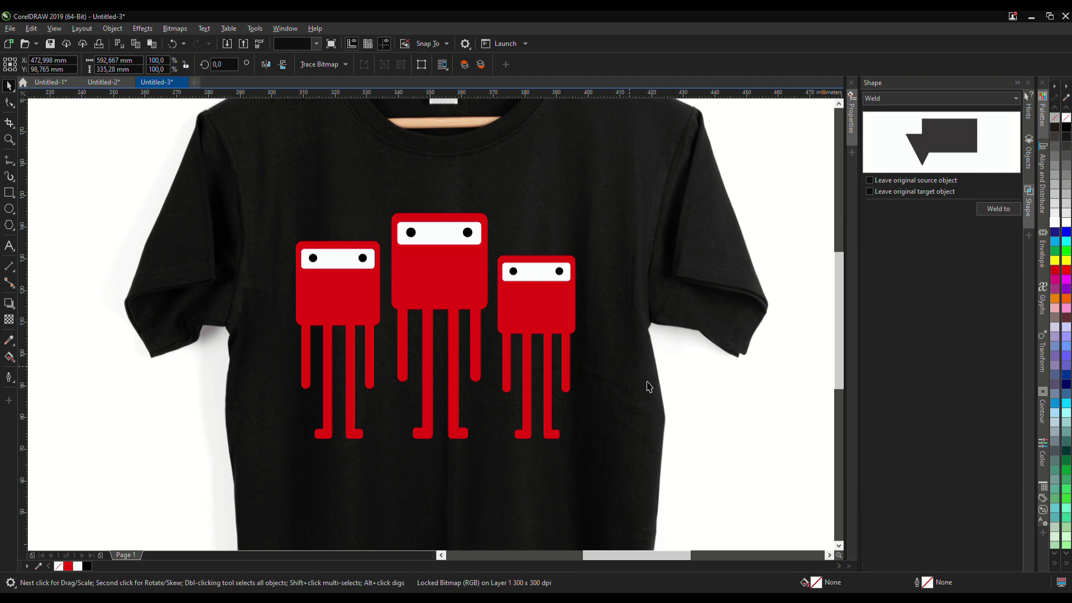
drag(664, 433, 360, 399)
Scale the three characters down slightly together, centre them on the shirt's chest, and deselect them
drag(596, 475, 203, 195)
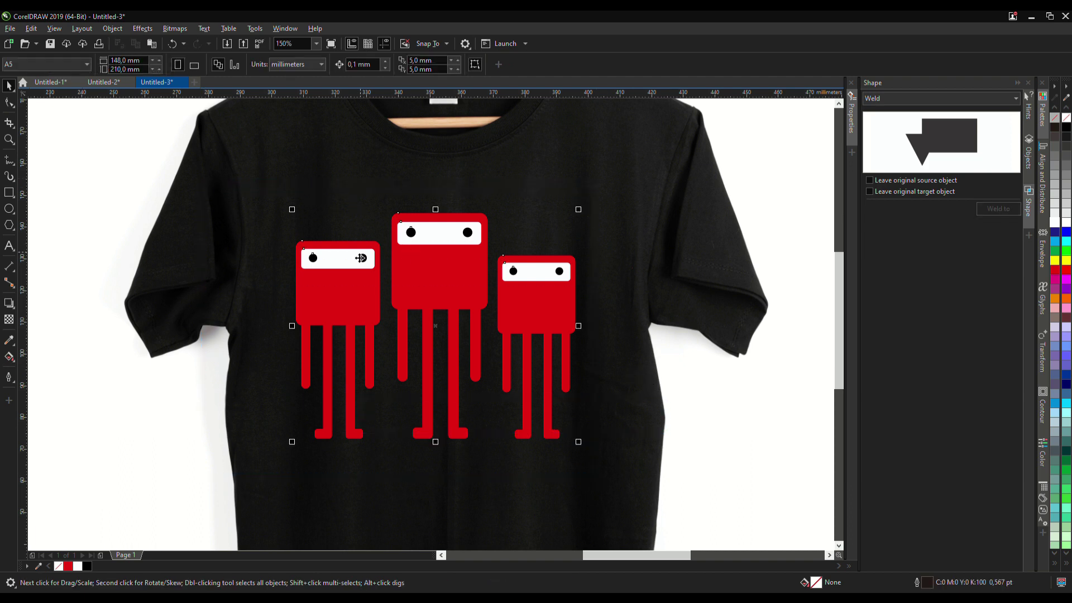
drag(293, 210, 336, 241)
drag(421, 297, 420, 284)
click(668, 359)
Fill the small right-hand character's body with green and the left-hand character's body with yellow
click(560, 313)
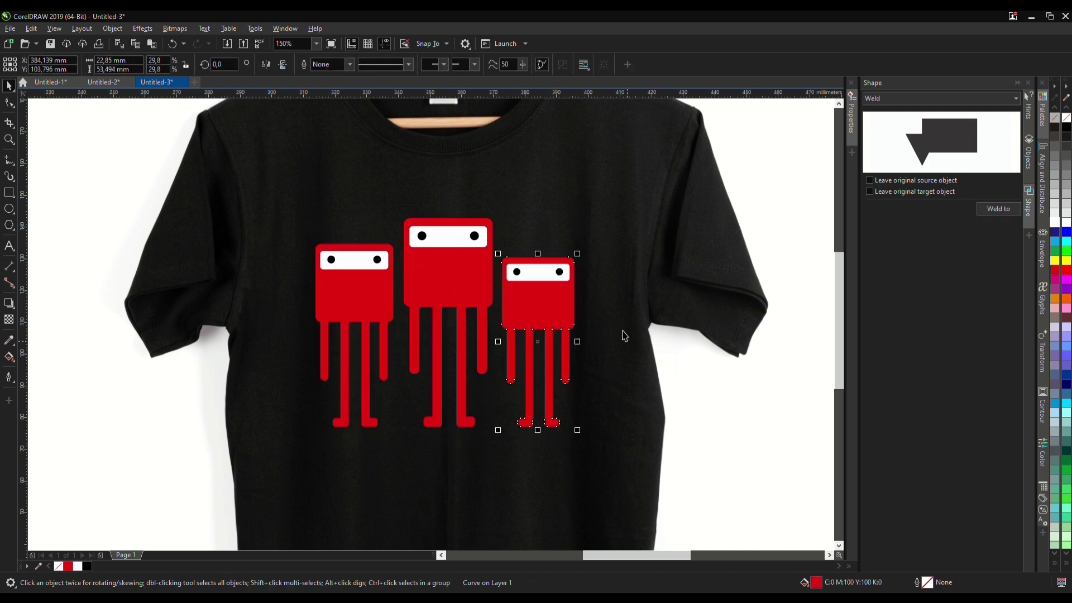
click(1055, 251)
click(497, 358)
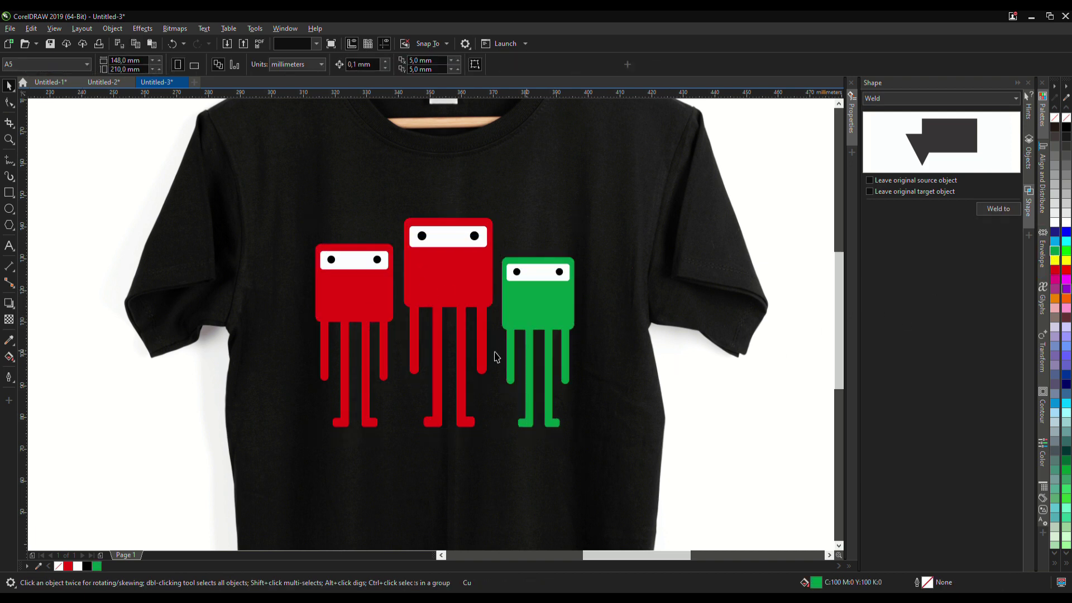
click(343, 299)
click(1055, 260)
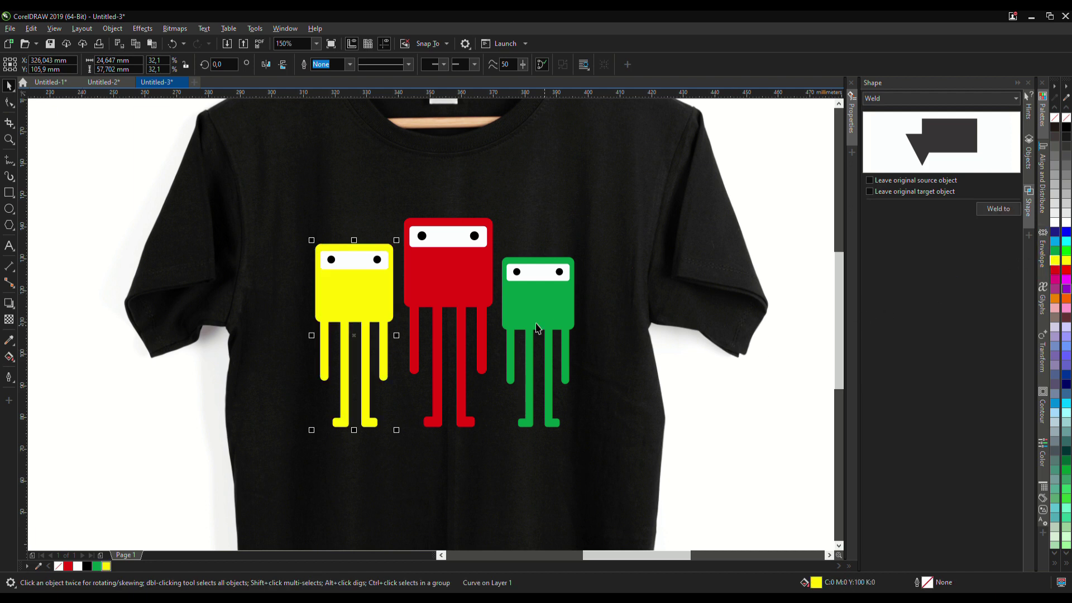
click(706, 412)
scroll(457, 305, down, 1)
scroll(465, 310, up, 1)
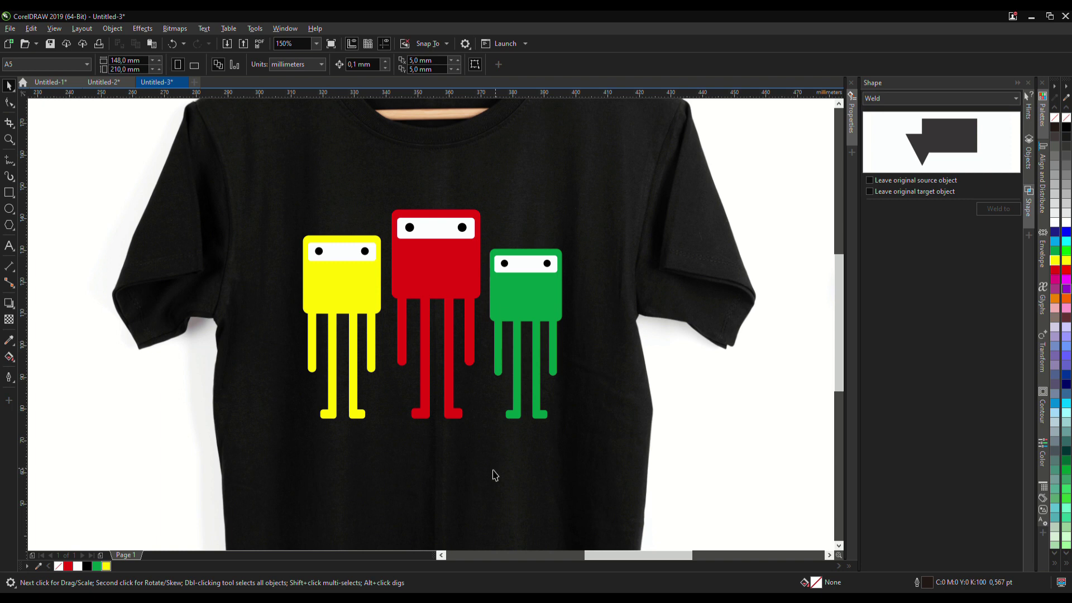
Add the text MASADEN in Arial below the three characters and enlarge it to about 39 pt
scroll(433, 455, down, 2)
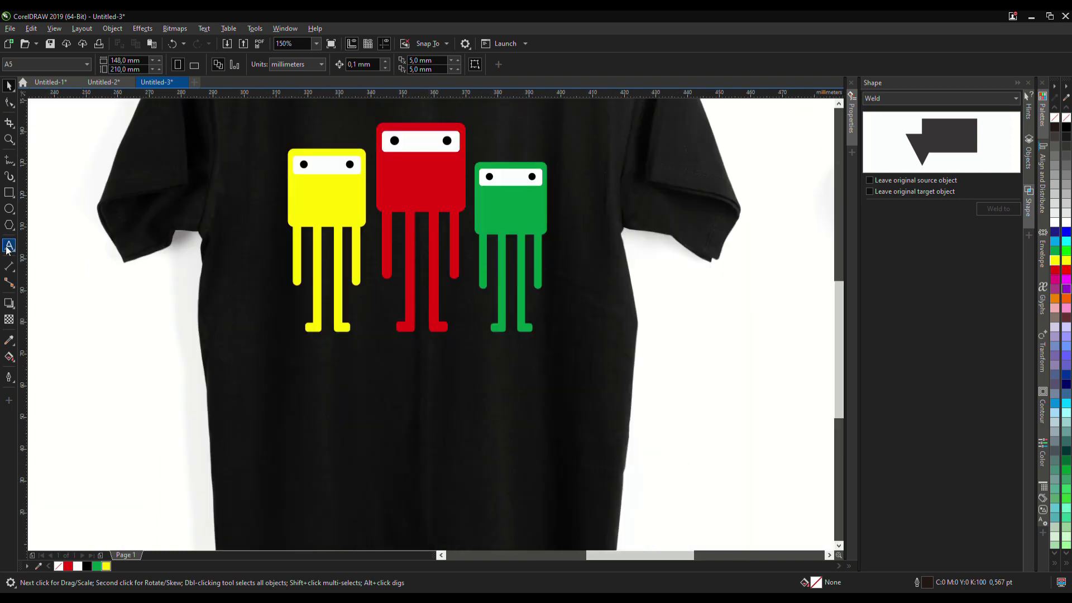
key(F8)
click(316, 377)
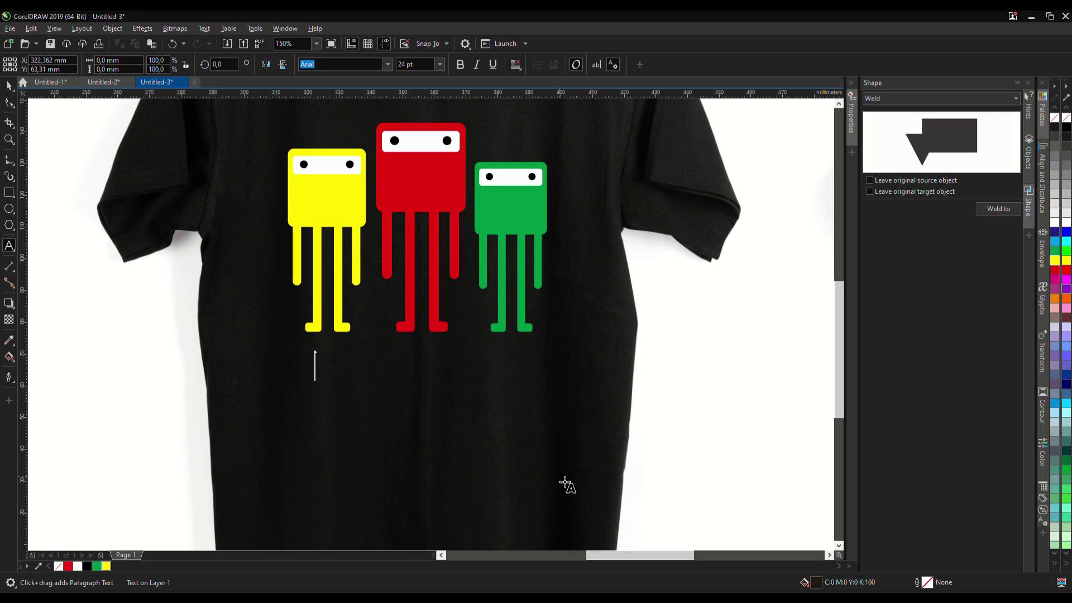
text(M)
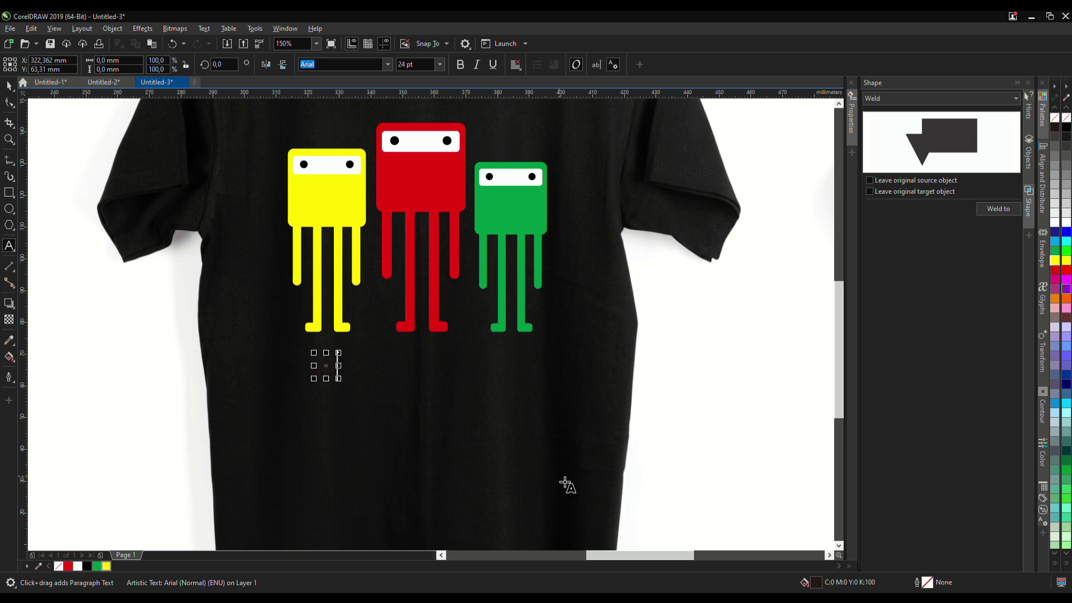
text(ASADEN)
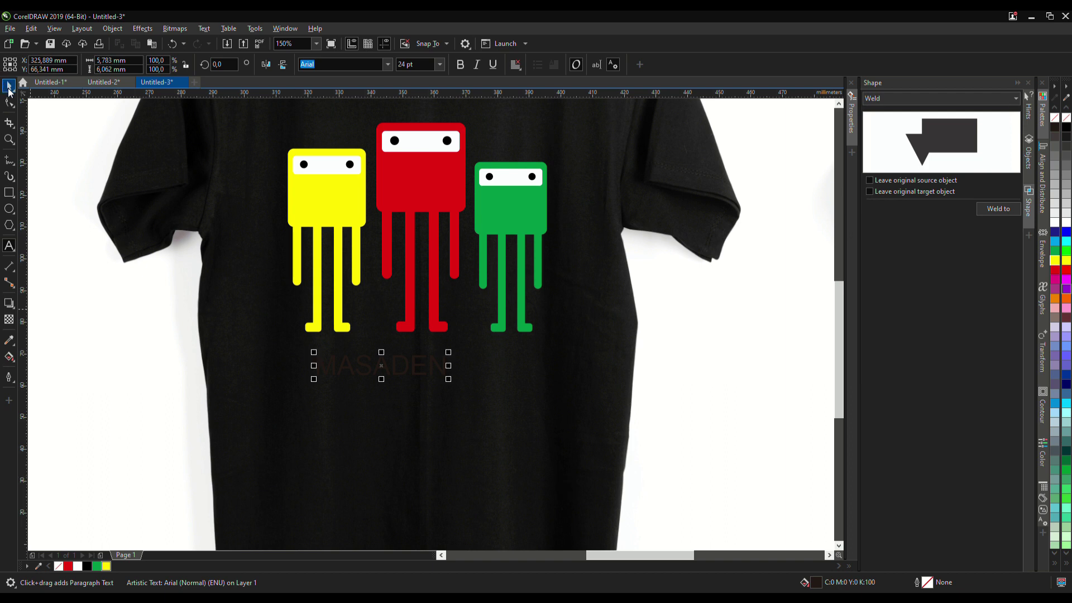
click(9, 90)
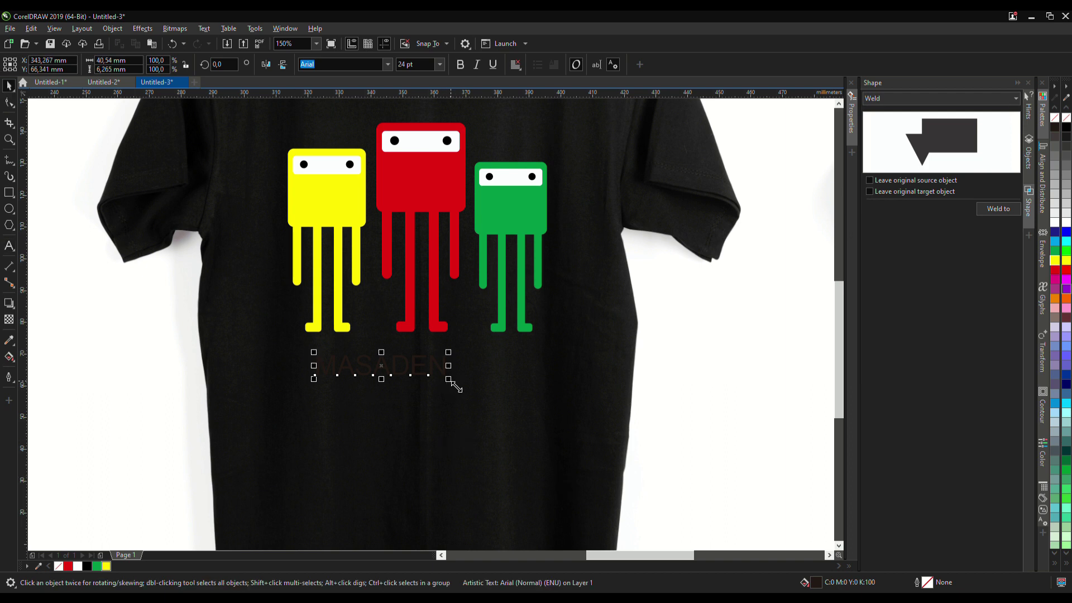
drag(450, 381, 532, 430)
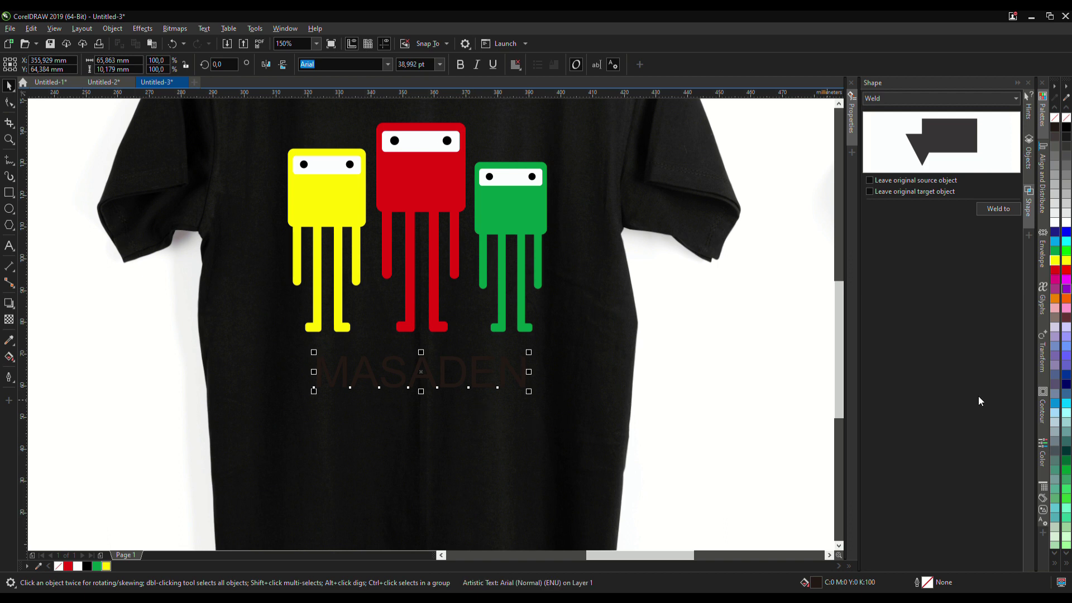
Fill the MASADEN text with white and change its font to Reklame Script Medium
click(1055, 223)
key(Escape)
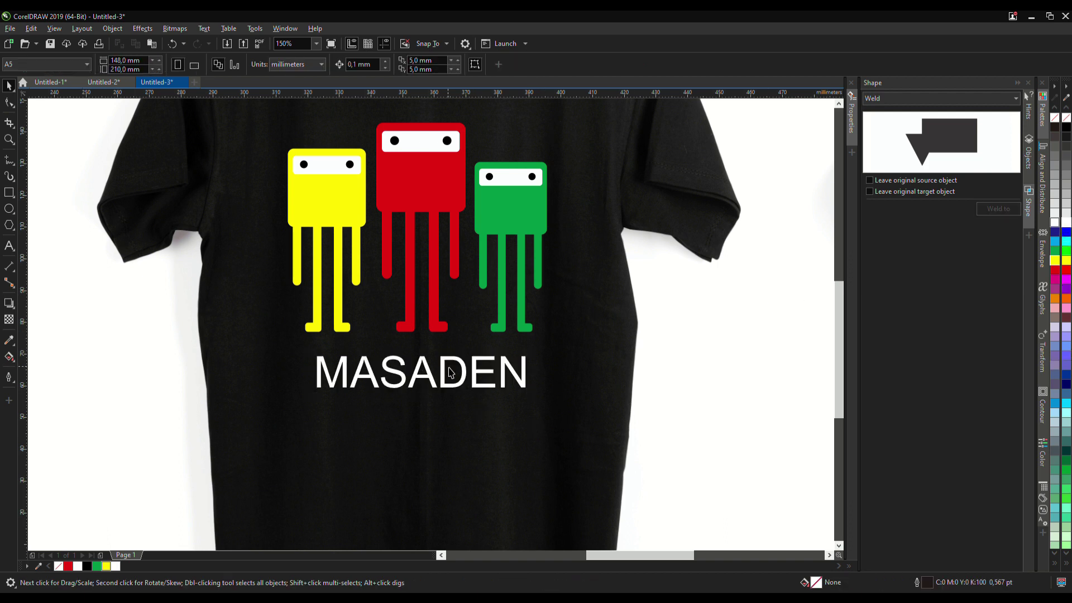
click(451, 372)
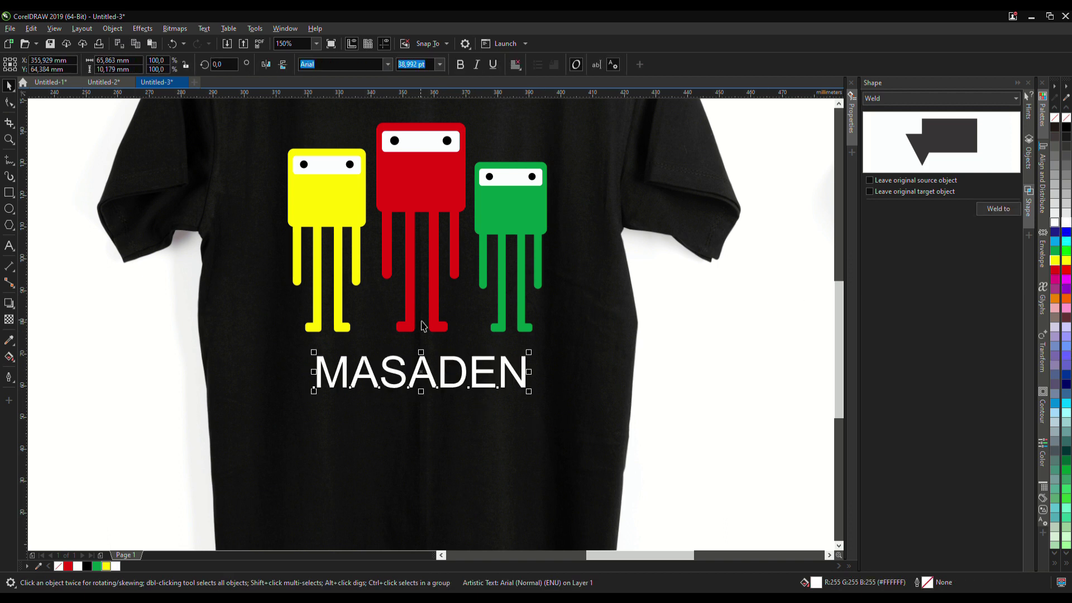
click(389, 67)
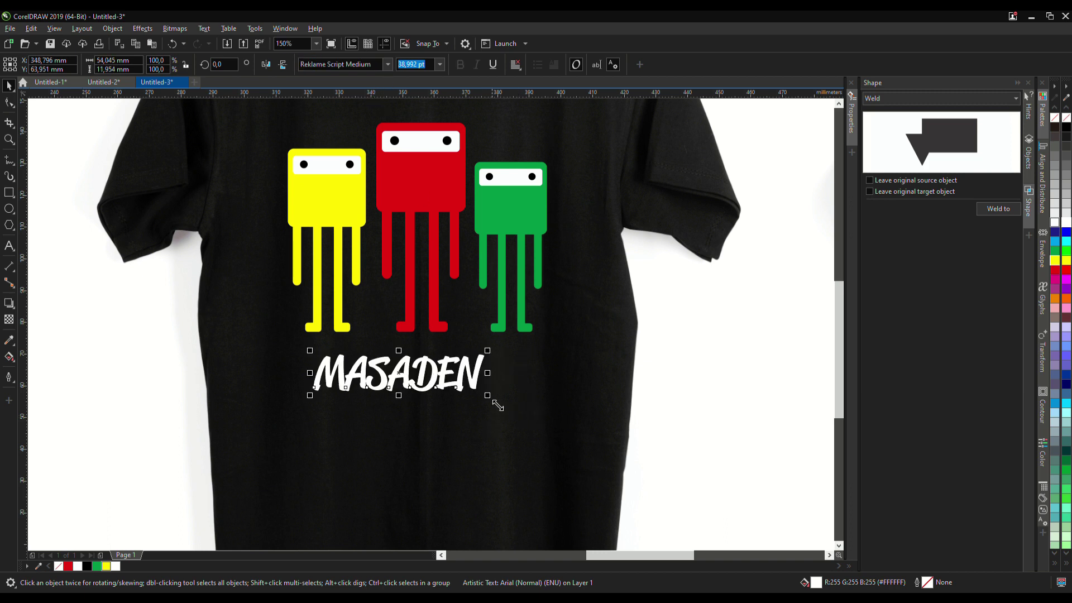
Enlarge the MASADEN text to about 59 pt, centre it beneath the three characters, and deselect it
drag(511, 412, 543, 430)
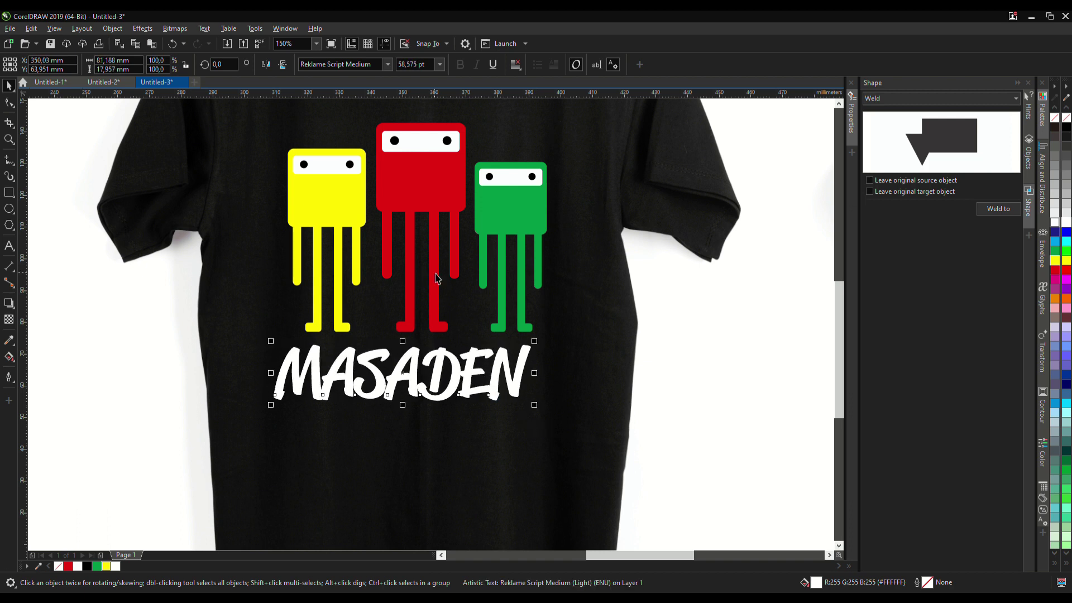
click(695, 358)
scroll(525, 313, down, 2)
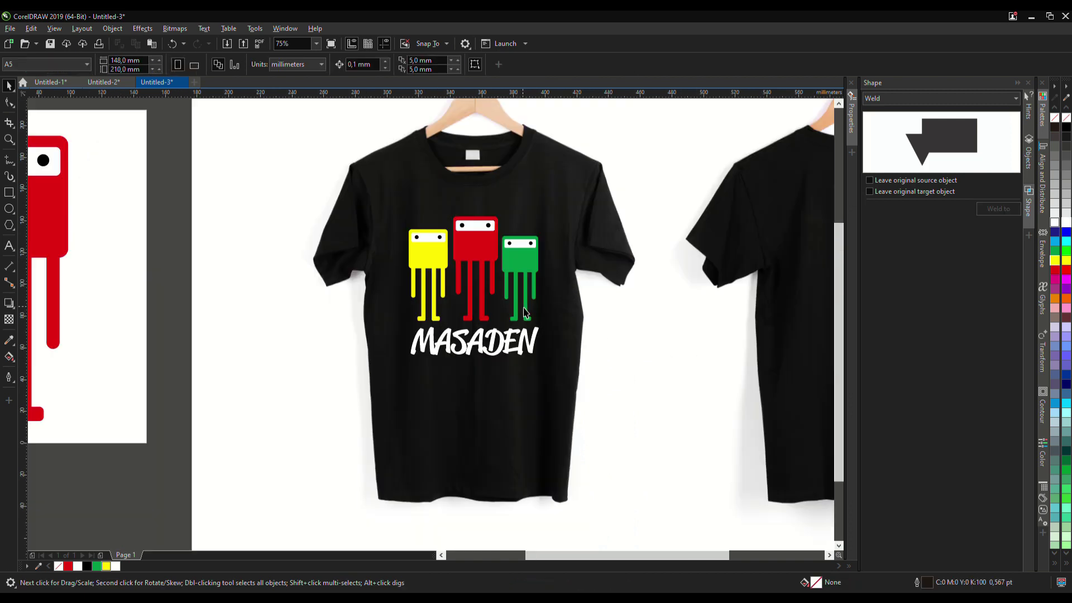
scroll(525, 313, up, 2)
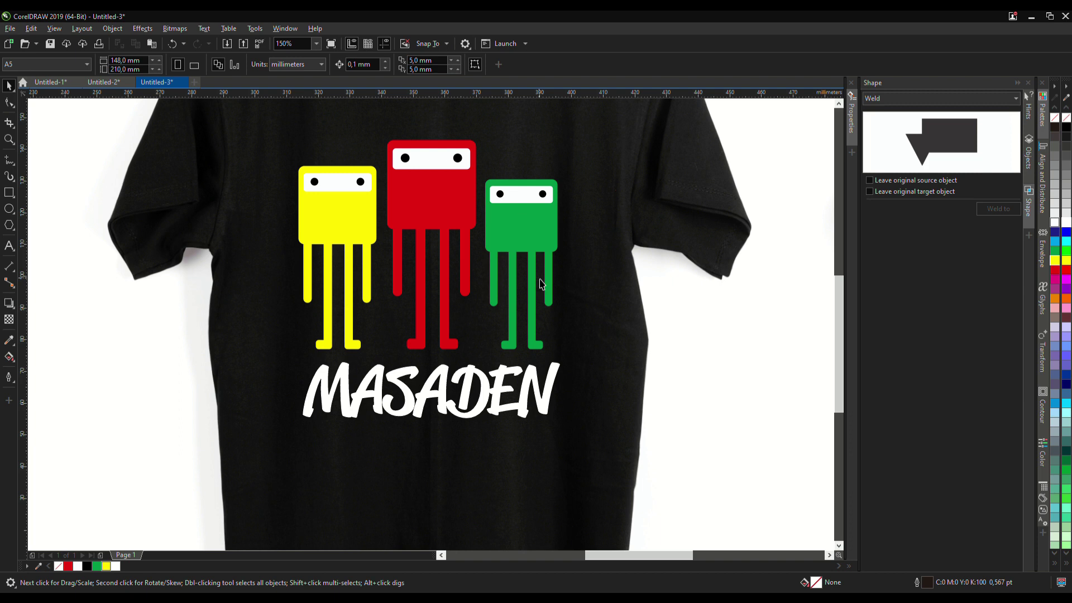
scroll(522, 267, down, 2)
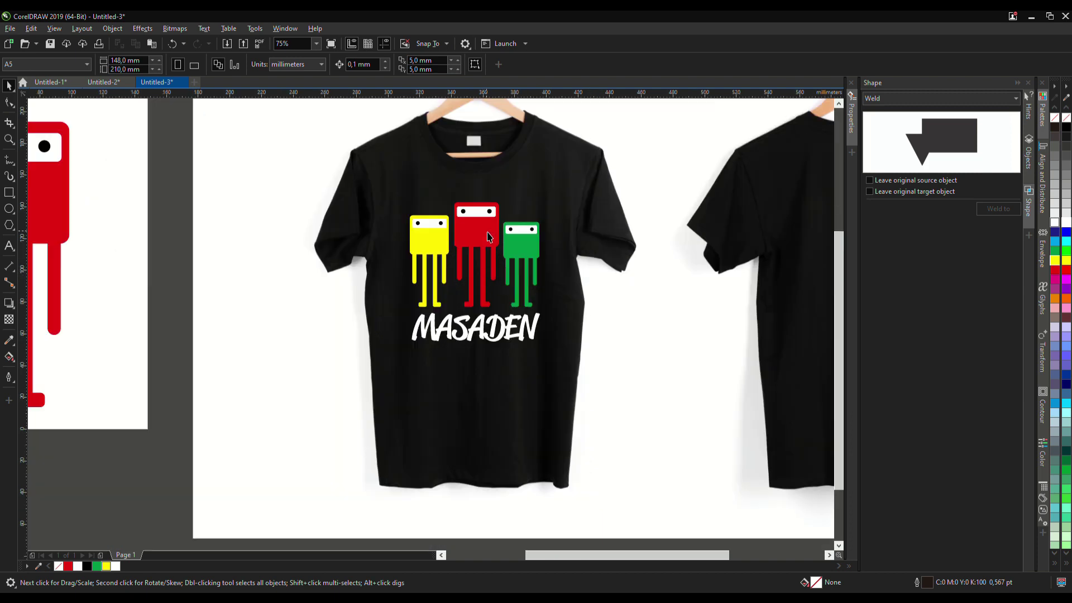
scroll(489, 237, up, 2)
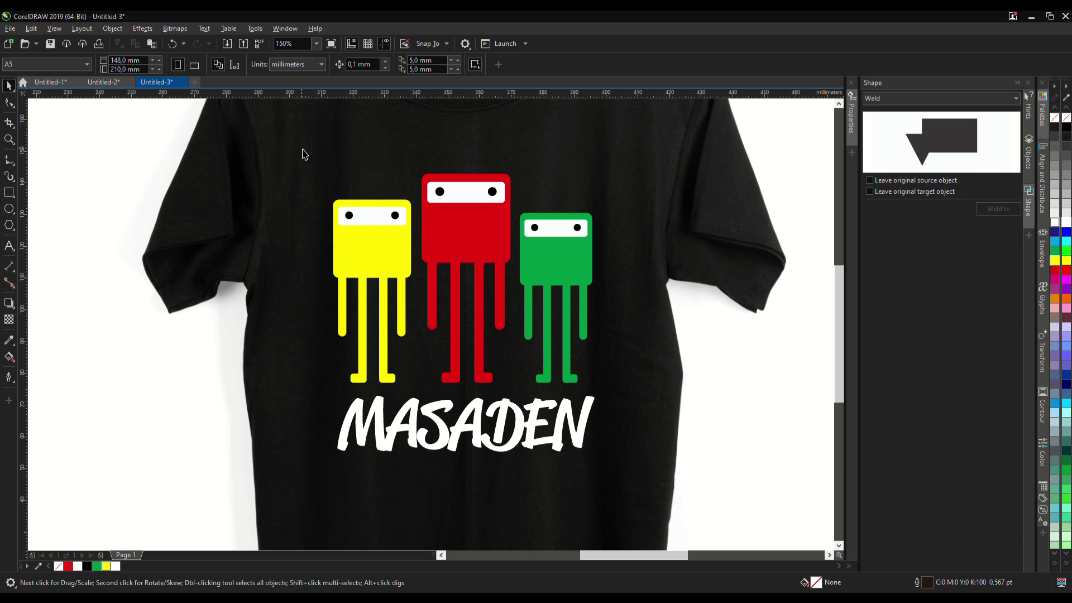
Place a copy of the characters and text outside the photo below the page, and convert the shirt artwork to a 300 dpi CMYK bitmap
drag(263, 135, 719, 527)
scroll(440, 154, down, 2)
drag(441, 154, 111, 459)
scroll(401, 143, up, 1)
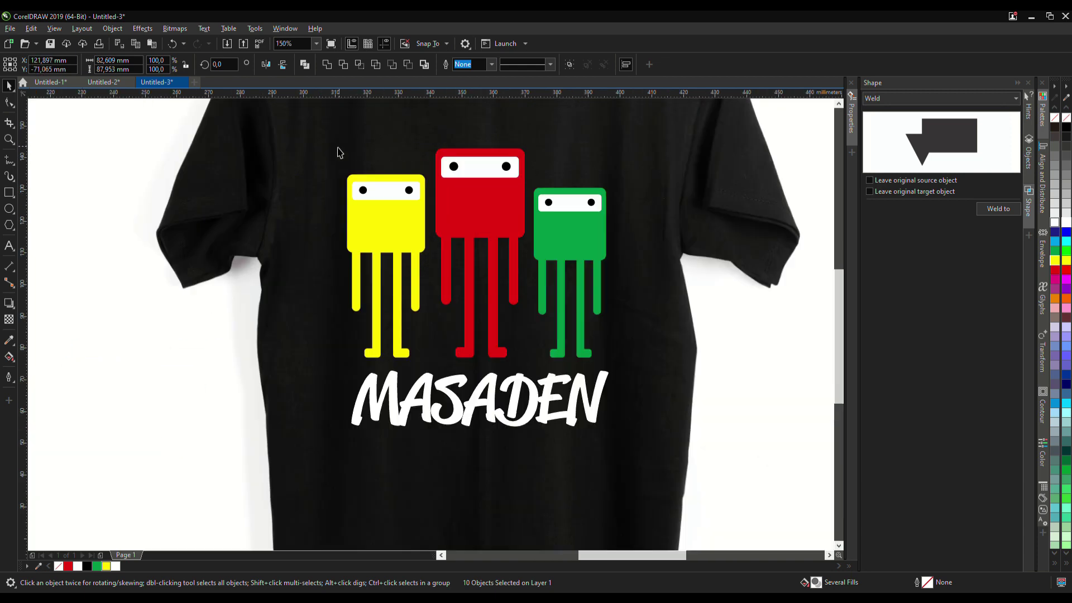
drag(312, 130, 743, 523)
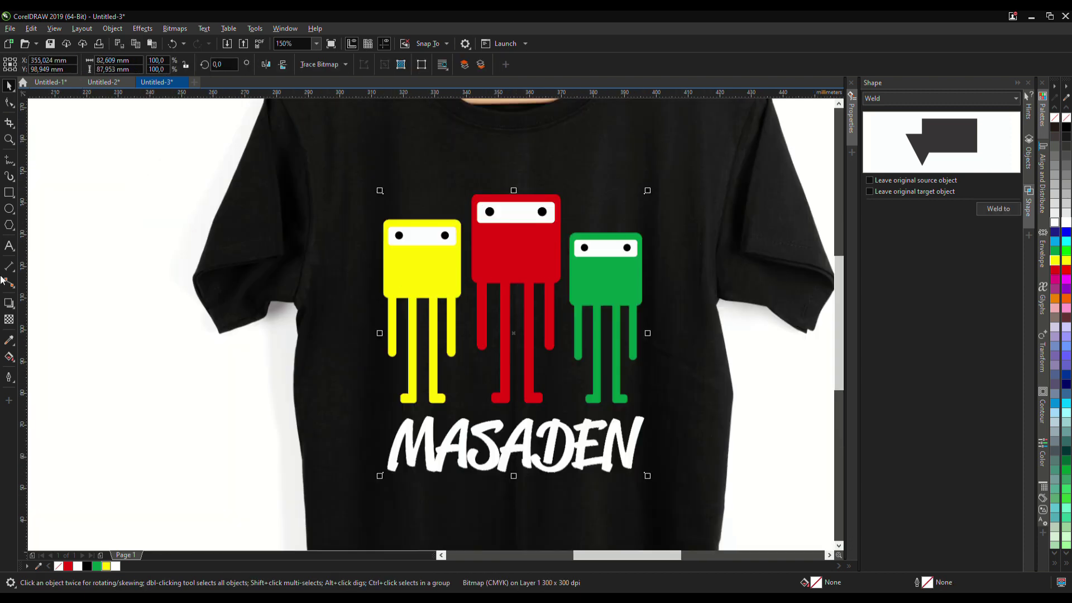
Try the Multiply, Difference, Subtract, If Lighter, If Darker, Hard Light and Soft Light transparency merge modes on the shirt artwork bitmap
click(9, 319)
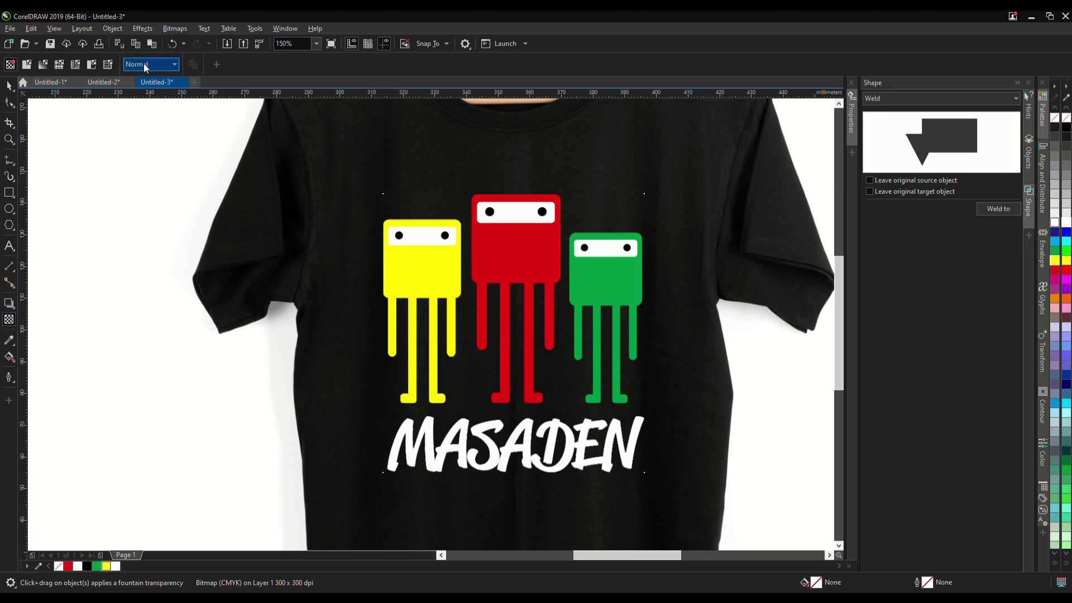
click(145, 123)
click(166, 69)
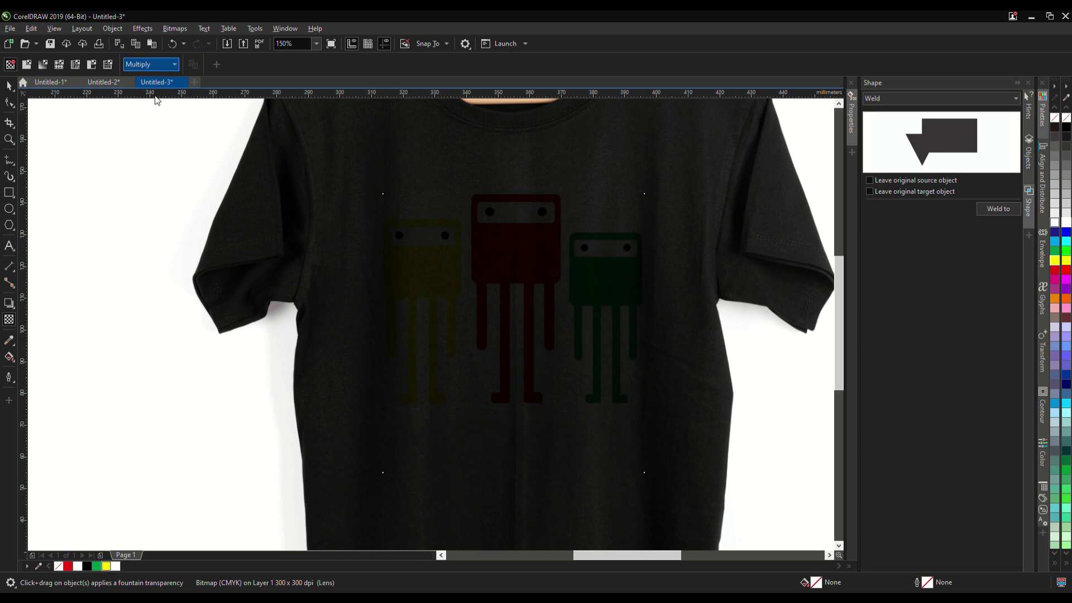
click(156, 111)
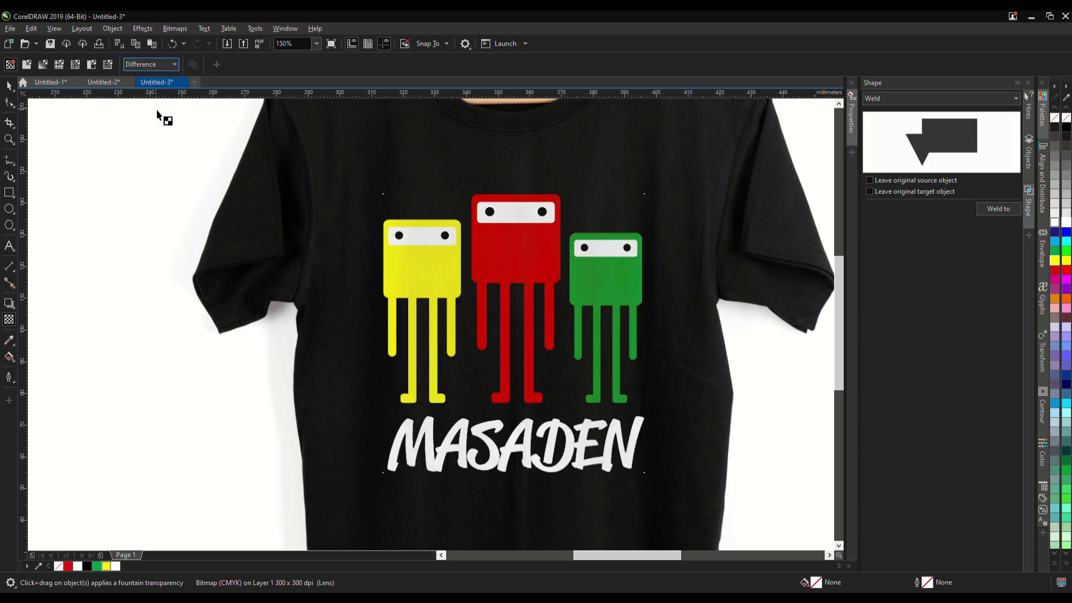
click(167, 65)
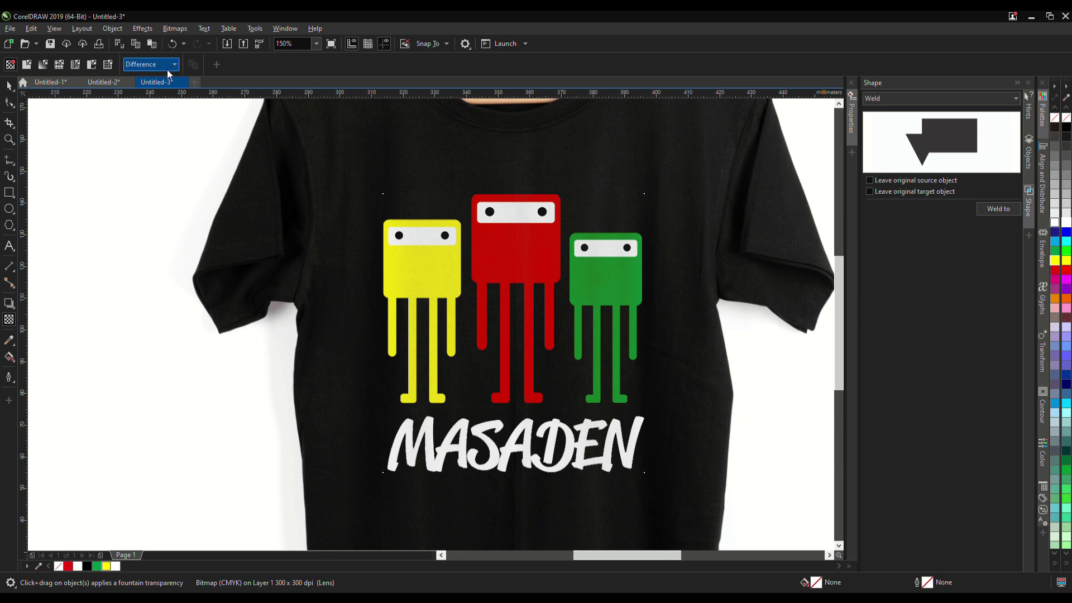
click(161, 99)
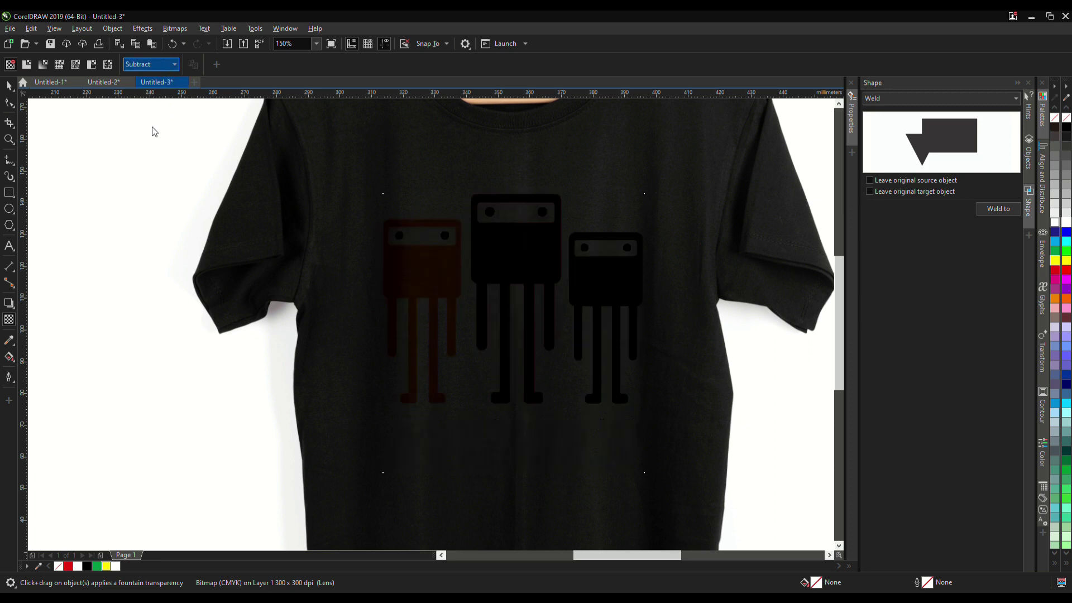
key(i)
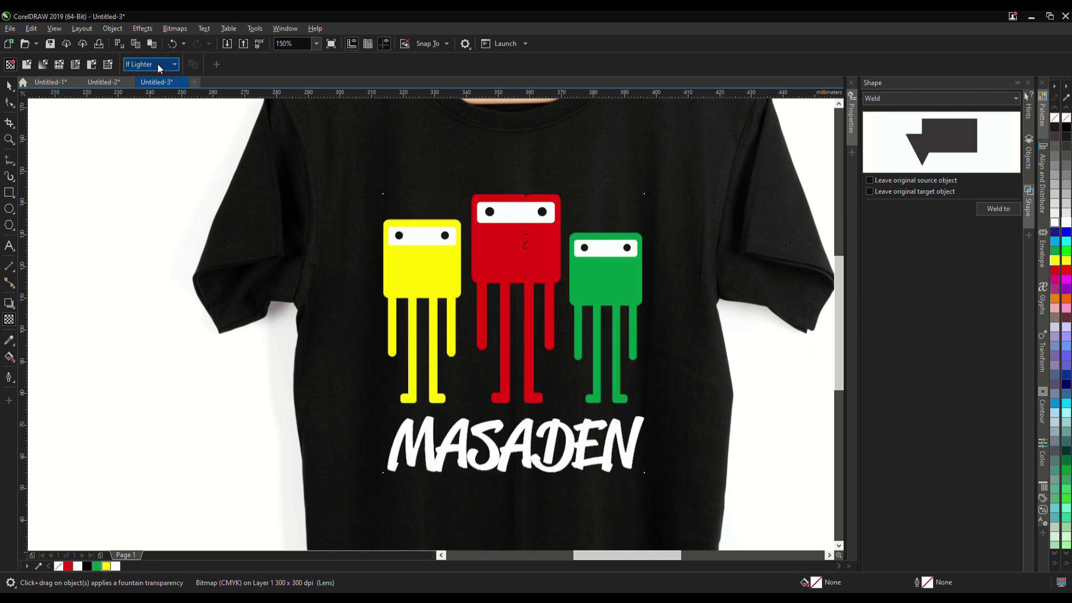
key(i)
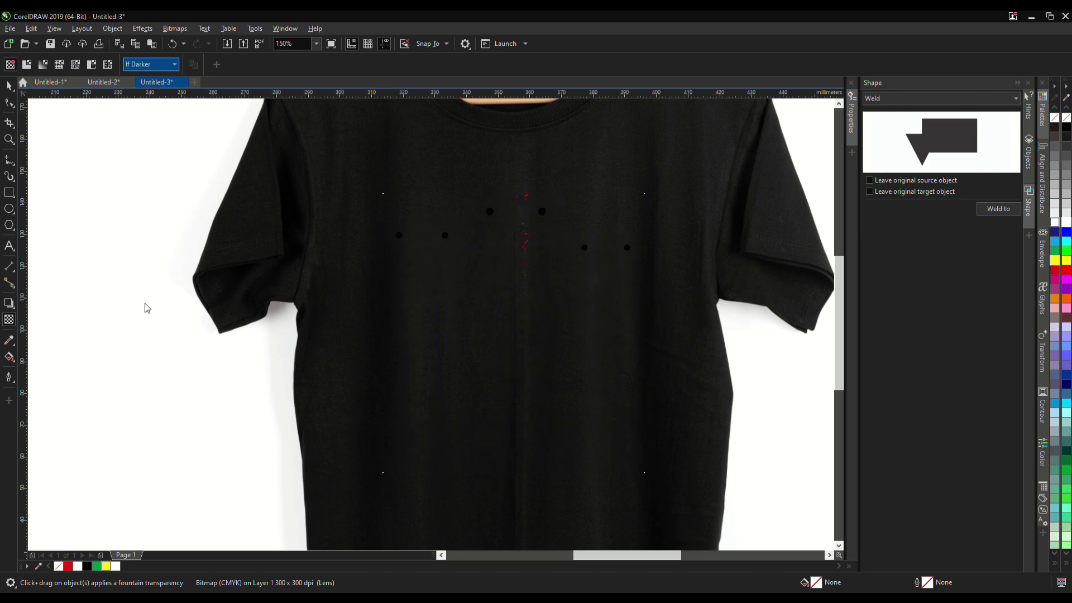
click(151, 319)
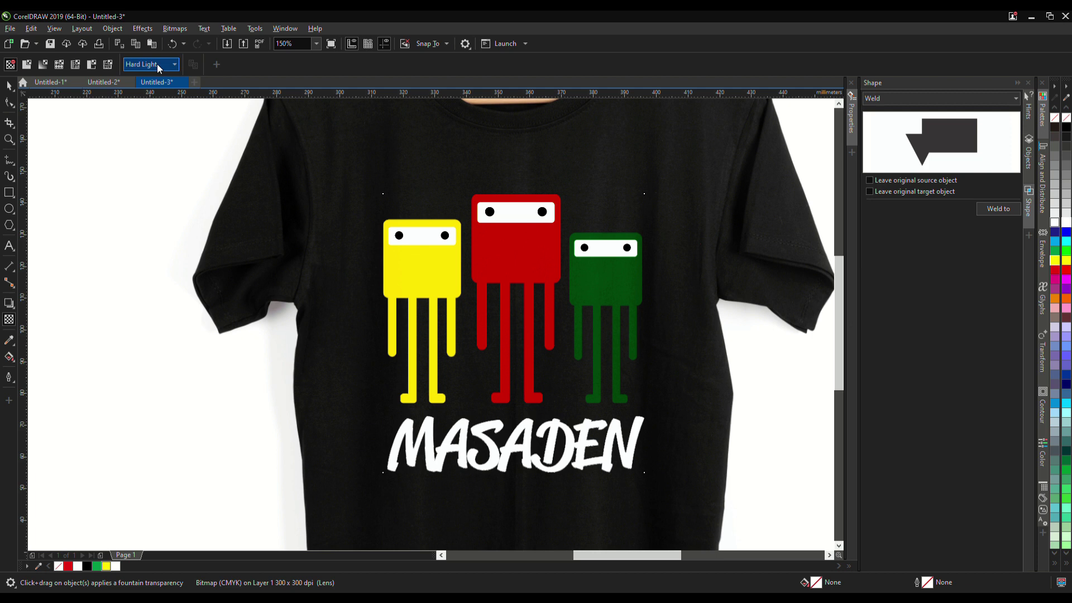
click(146, 301)
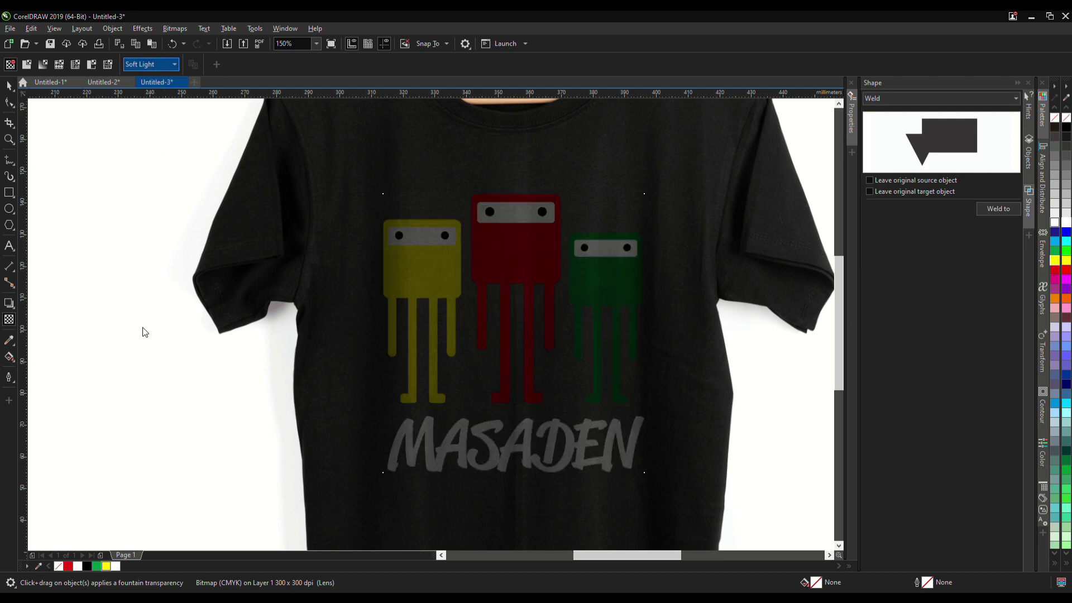
Set the shirt artwork bitmap's transparency merge mode to Hard Light and deselect it
key(Down)
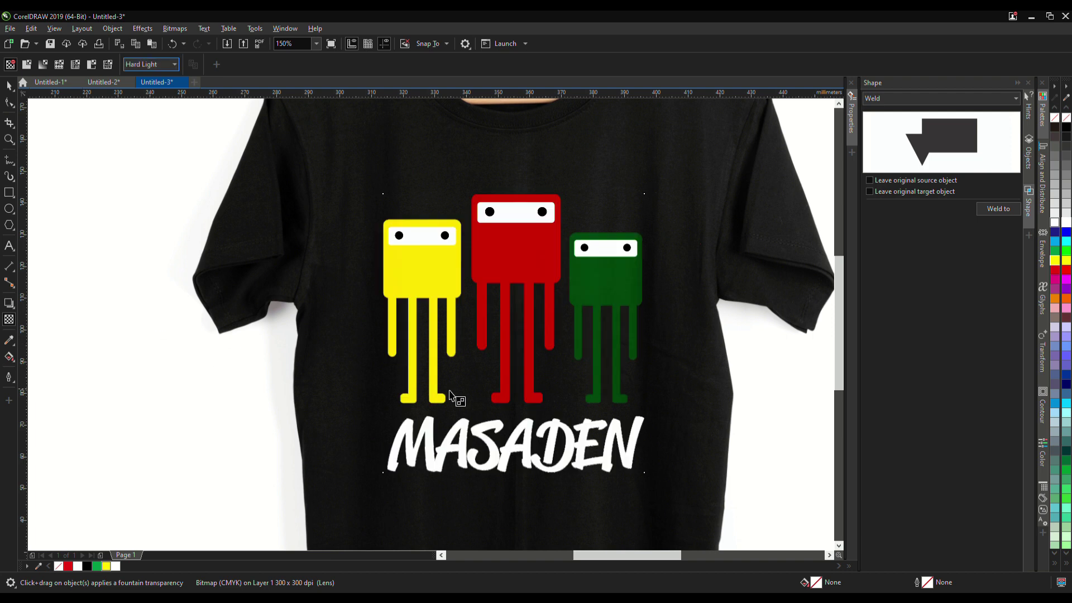
click(9, 86)
click(124, 216)
Examine the blended characters and MASADEN text on the T-shirt mockup, both as a whole and close up
scroll(279, 242, down, 2)
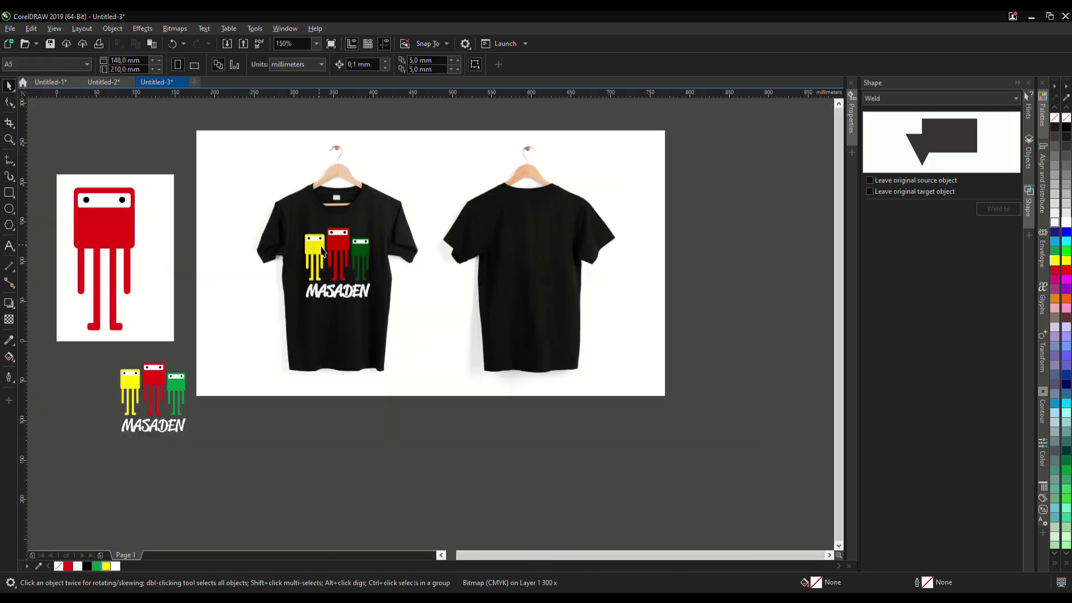
scroll(334, 252, up, 1)
scroll(335, 256, down, 2)
scroll(291, 162, up, 2)
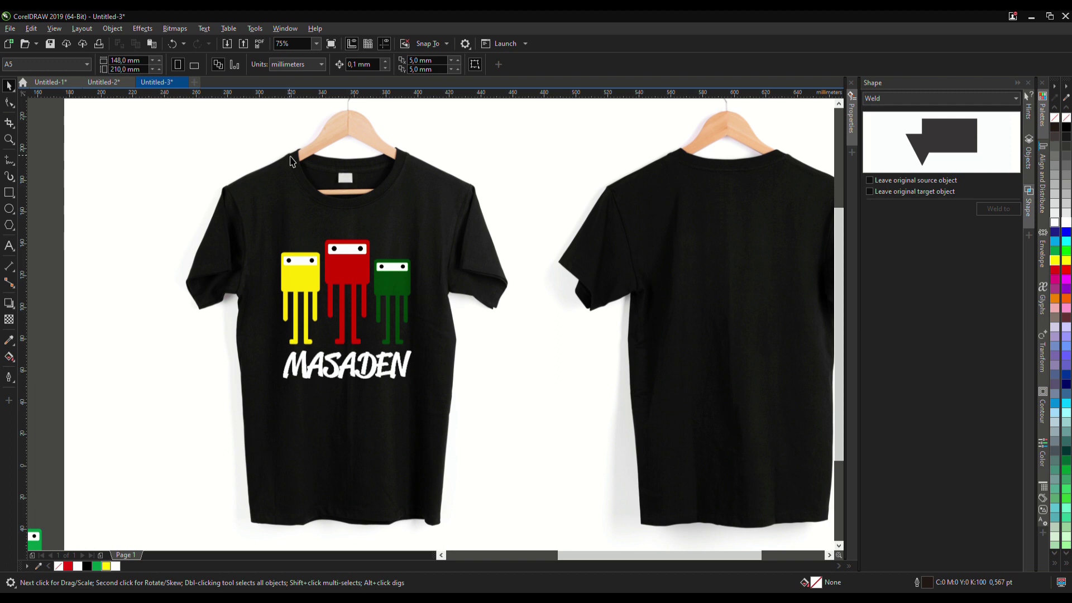
scroll(368, 290, up, 1)
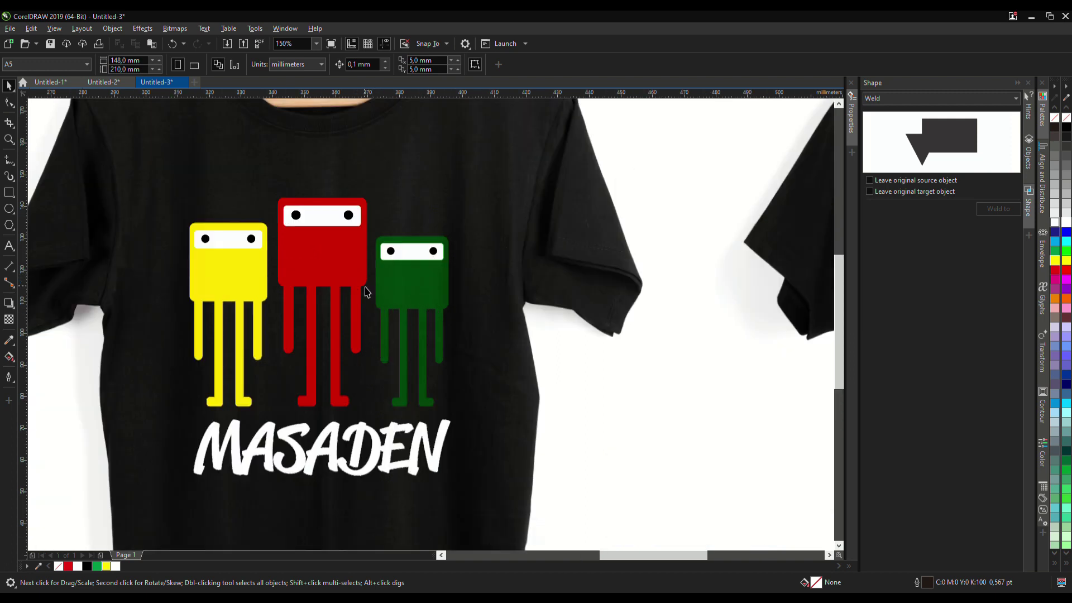
scroll(290, 245, down, 1)
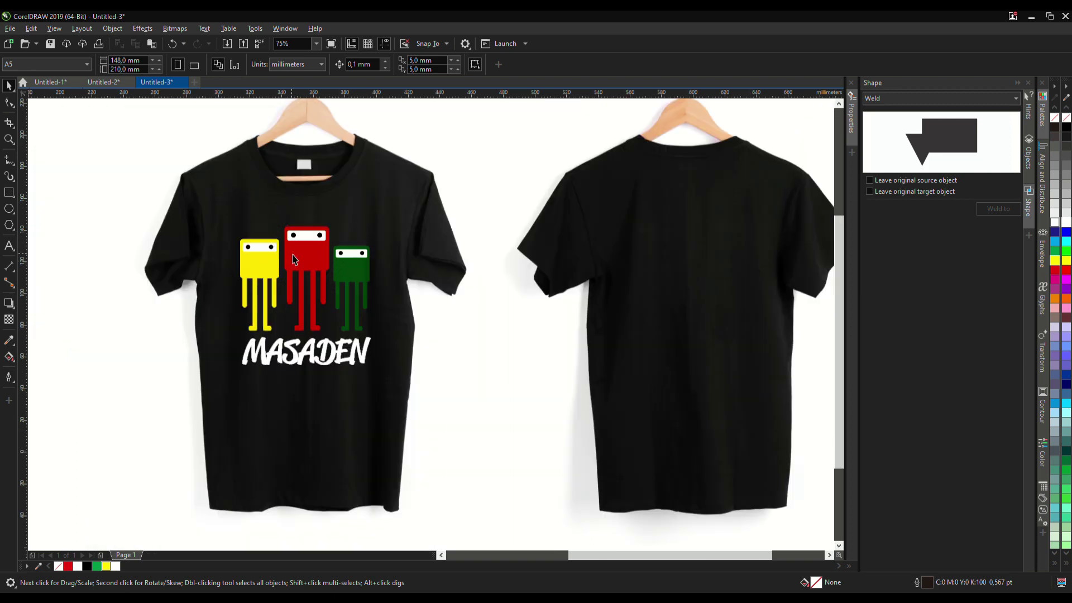
scroll(280, 291, up, 1)
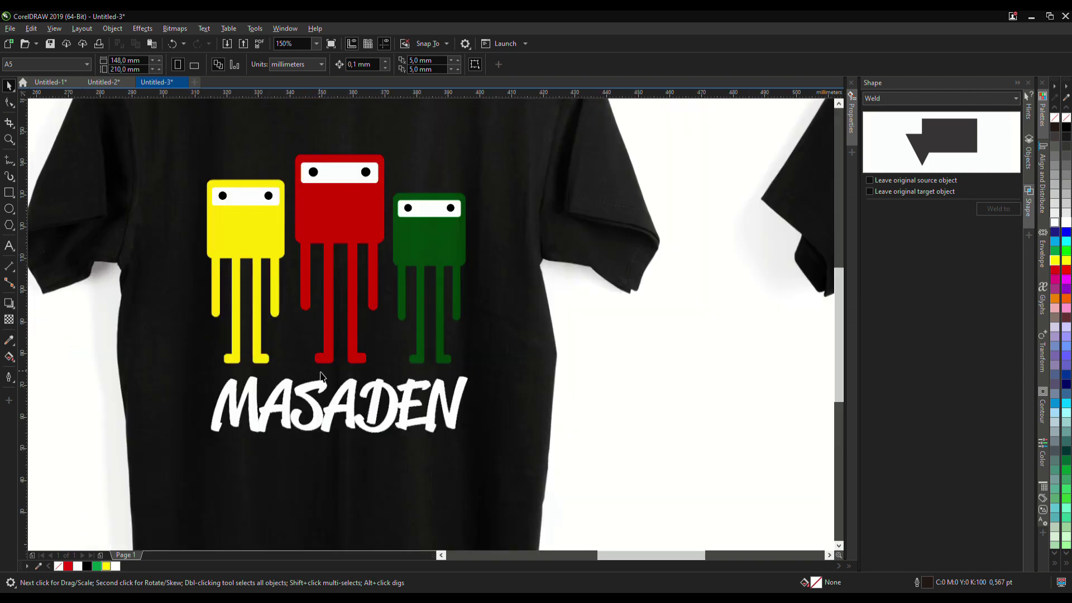